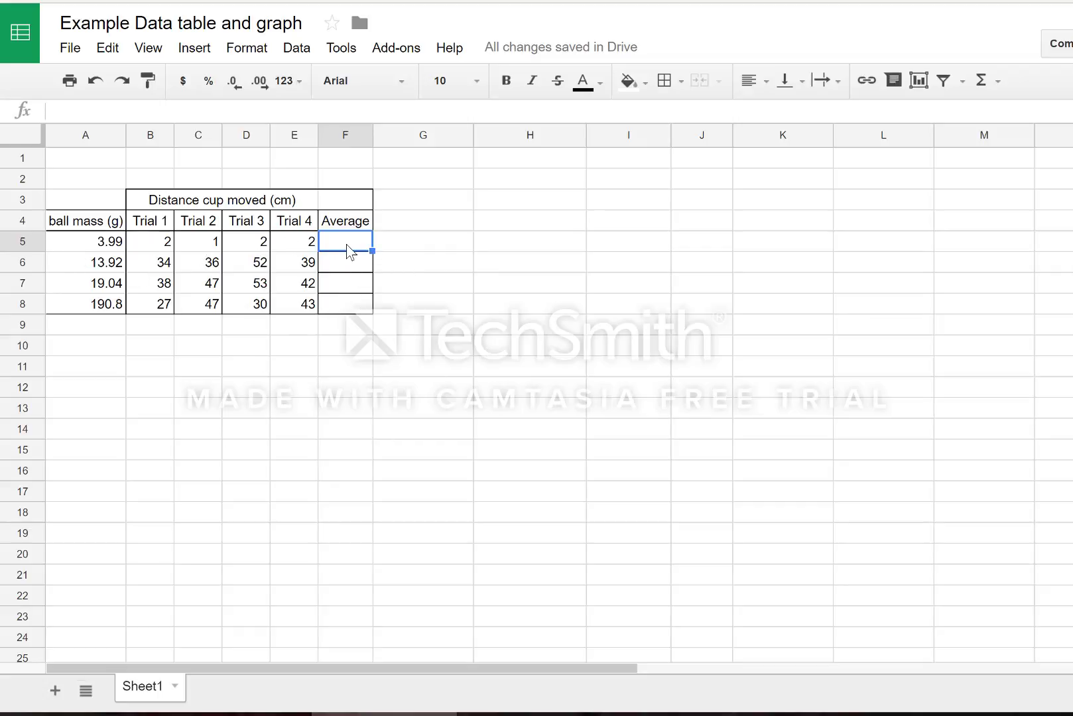
# Enter =AVERAGE(B5:E5) in F5 so the 3.99 g ball's average reads 1.75.
pyautogui.write('=')
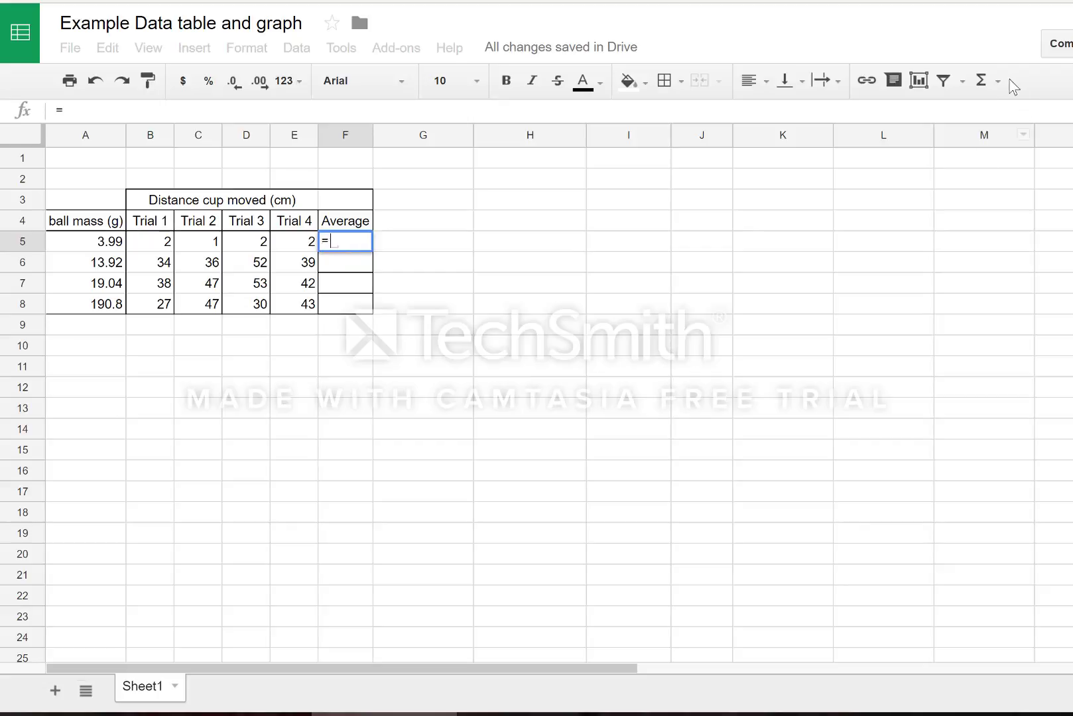
pyautogui.press('BackSpace')
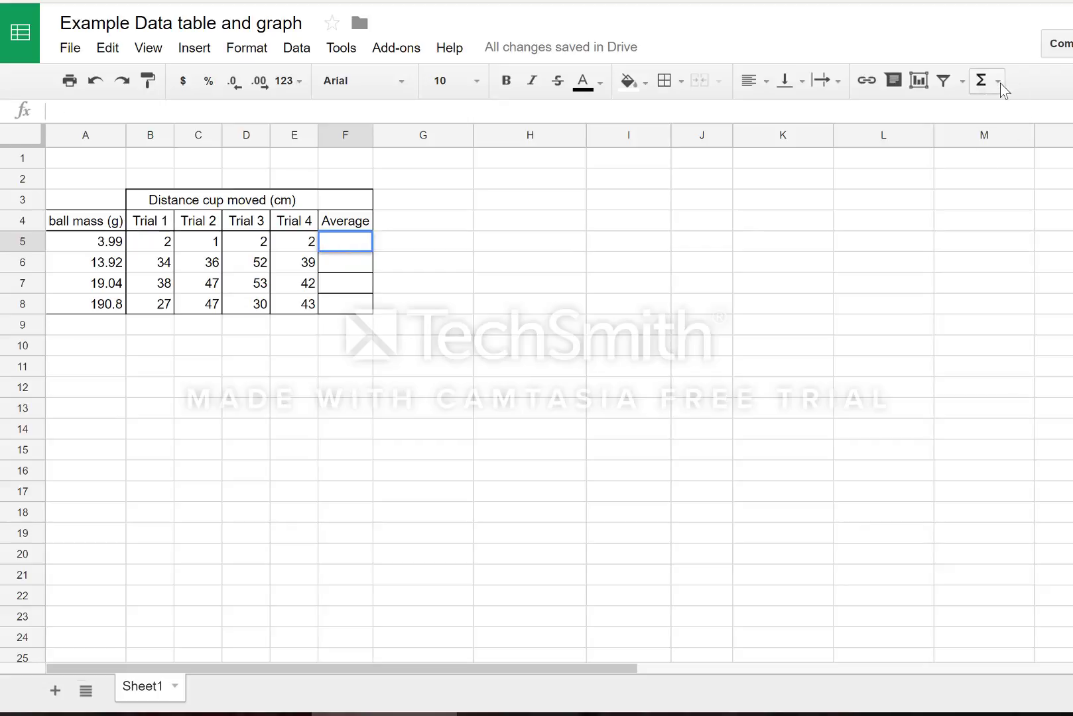
pyautogui.click(1000, 83)
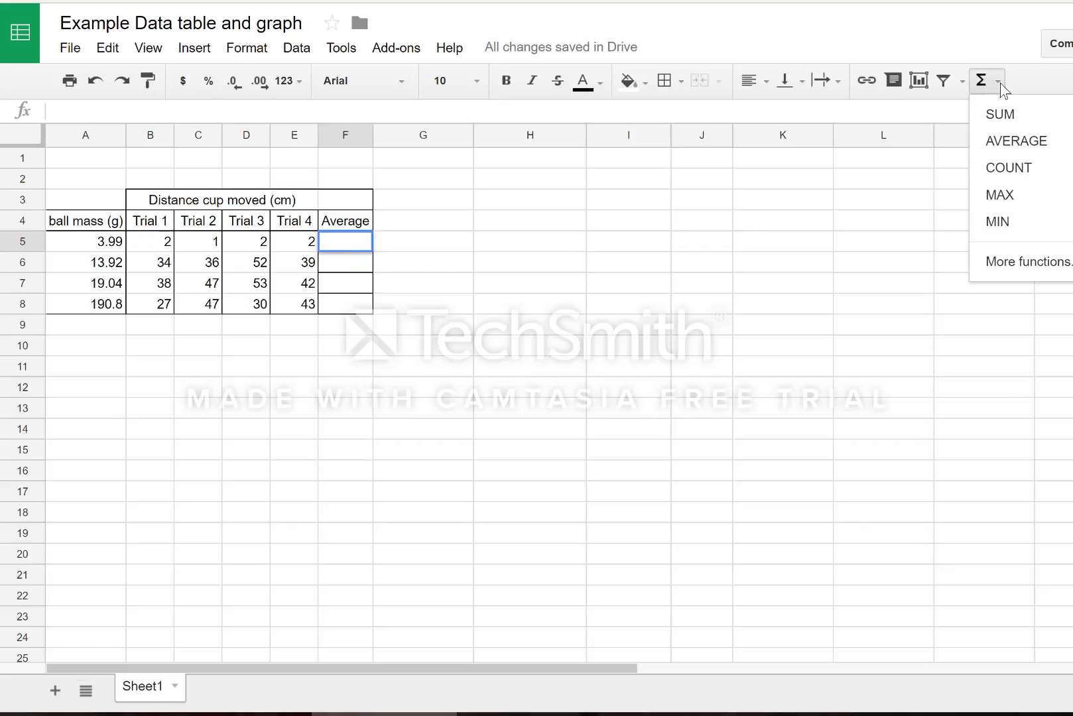
pyautogui.click(1008, 149)
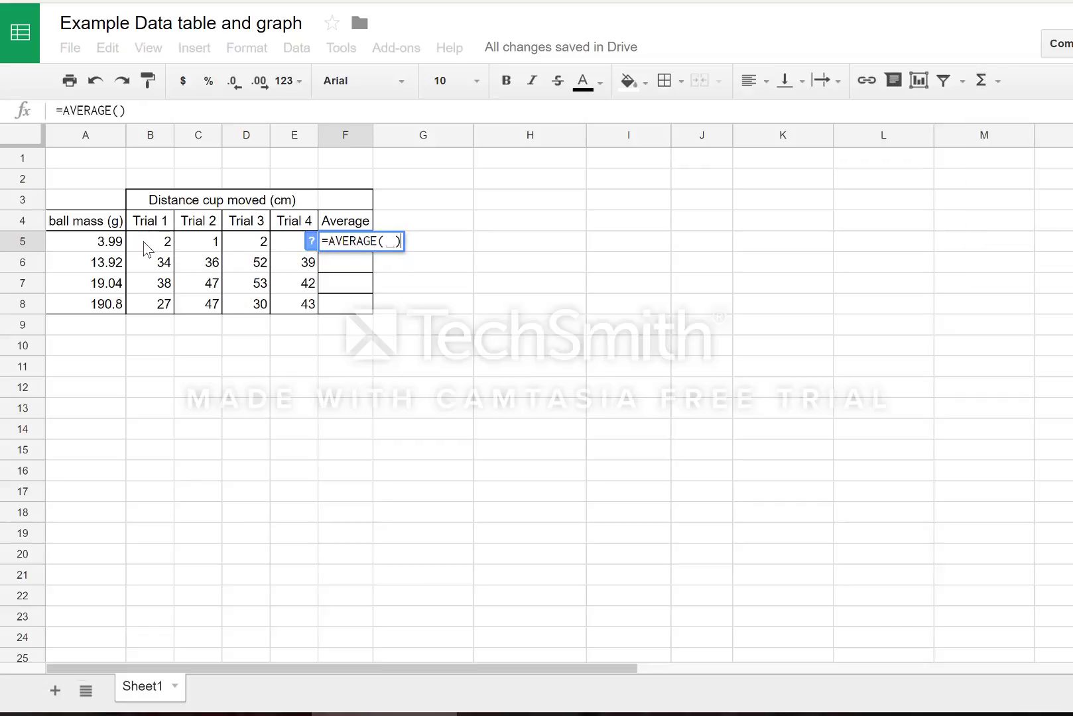
pyautogui.moveTo(147, 249); pyautogui.dragTo(301, 244)
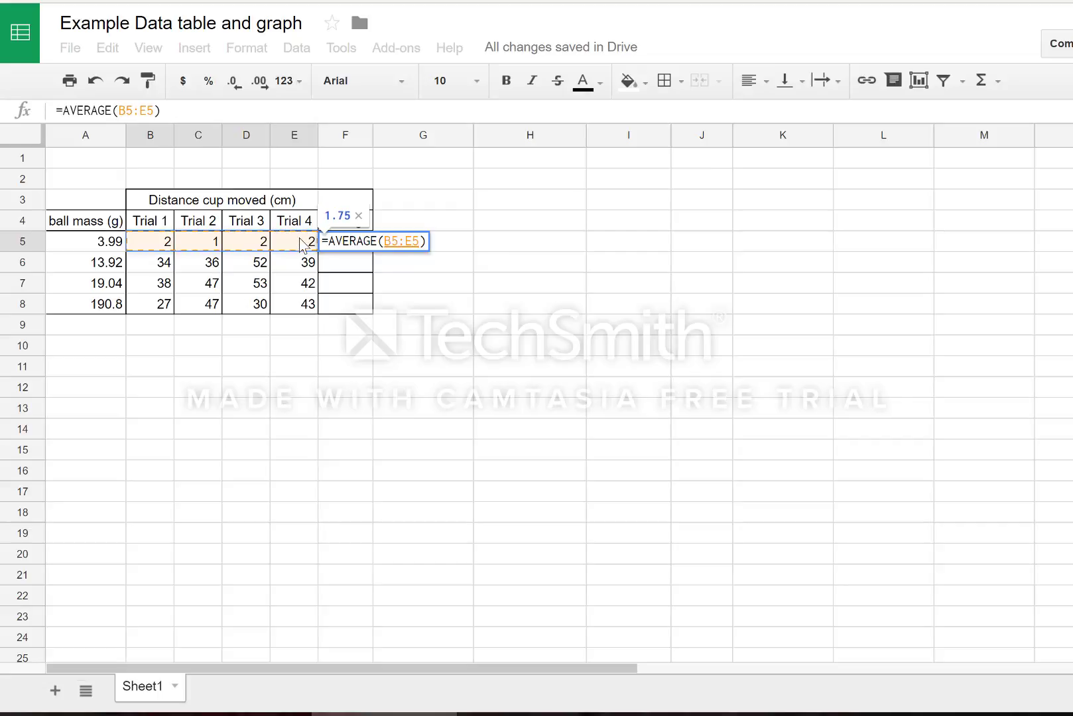
pyautogui.press('Return')
pyautogui.click(336, 248)
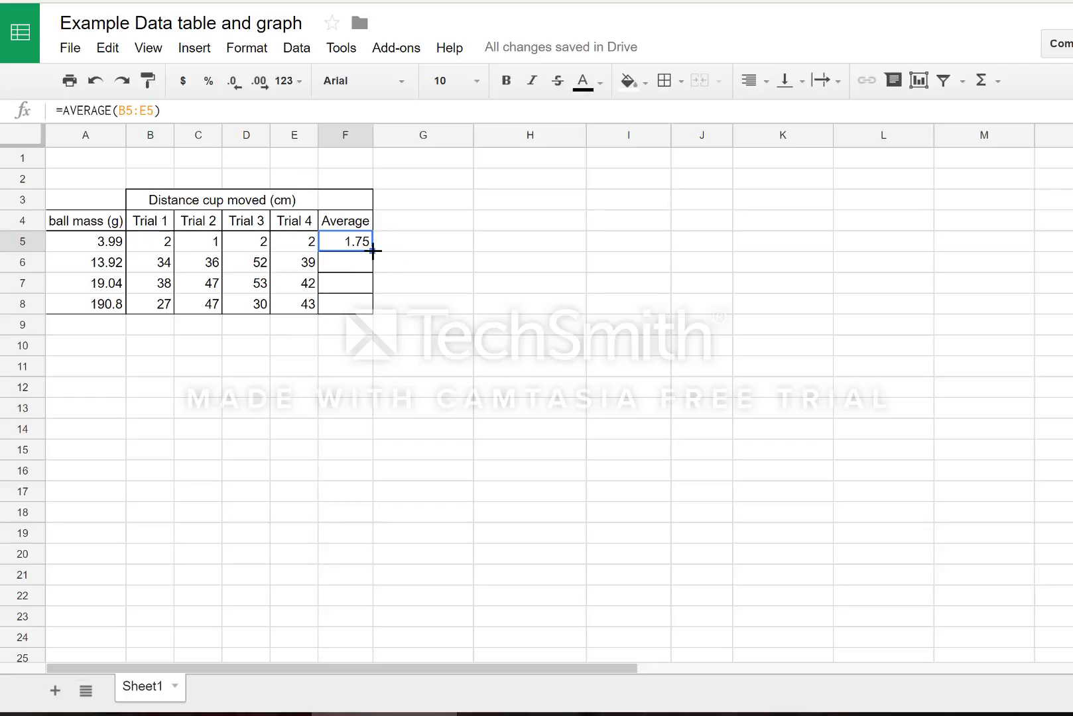
# Fill the AVERAGE formula down to F8, giving averages 40.25, 45 and 36.75.
pyautogui.moveTo(374, 251); pyautogui.dragTo(366, 307)
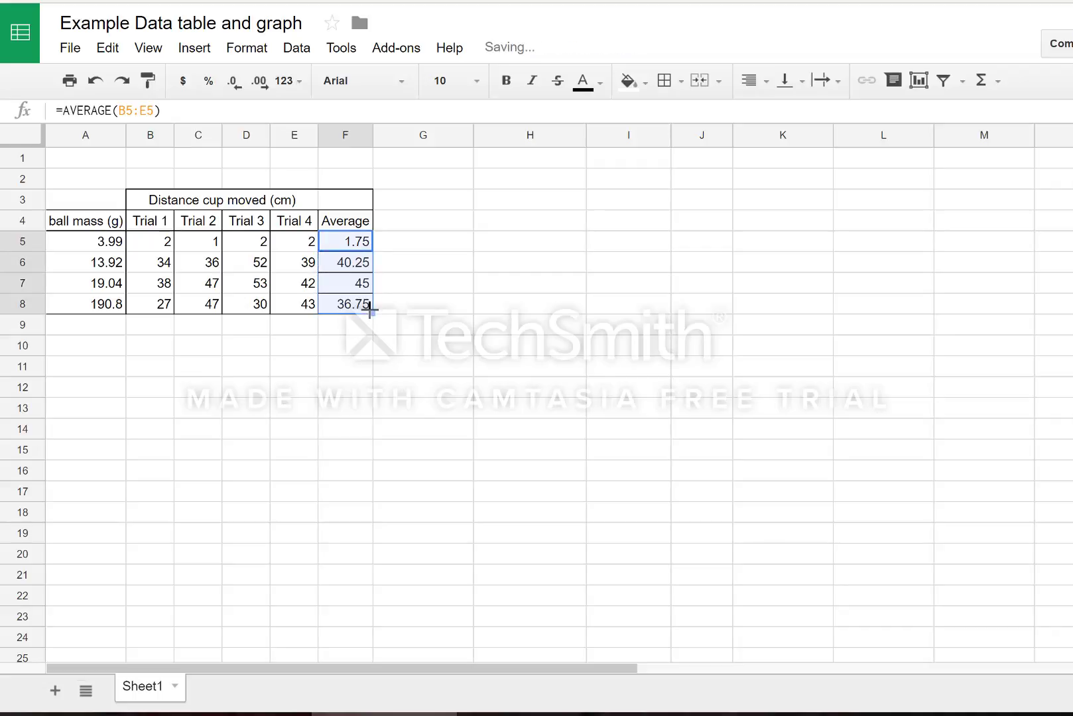
pyautogui.click(350, 309)
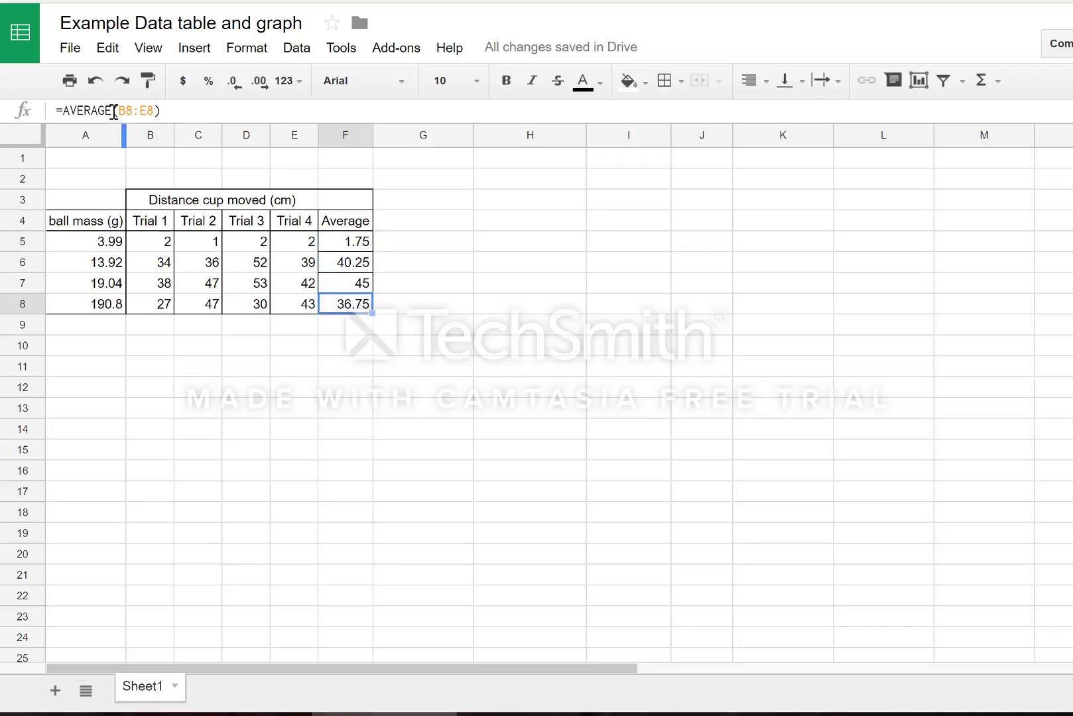
pyautogui.click(344, 265)
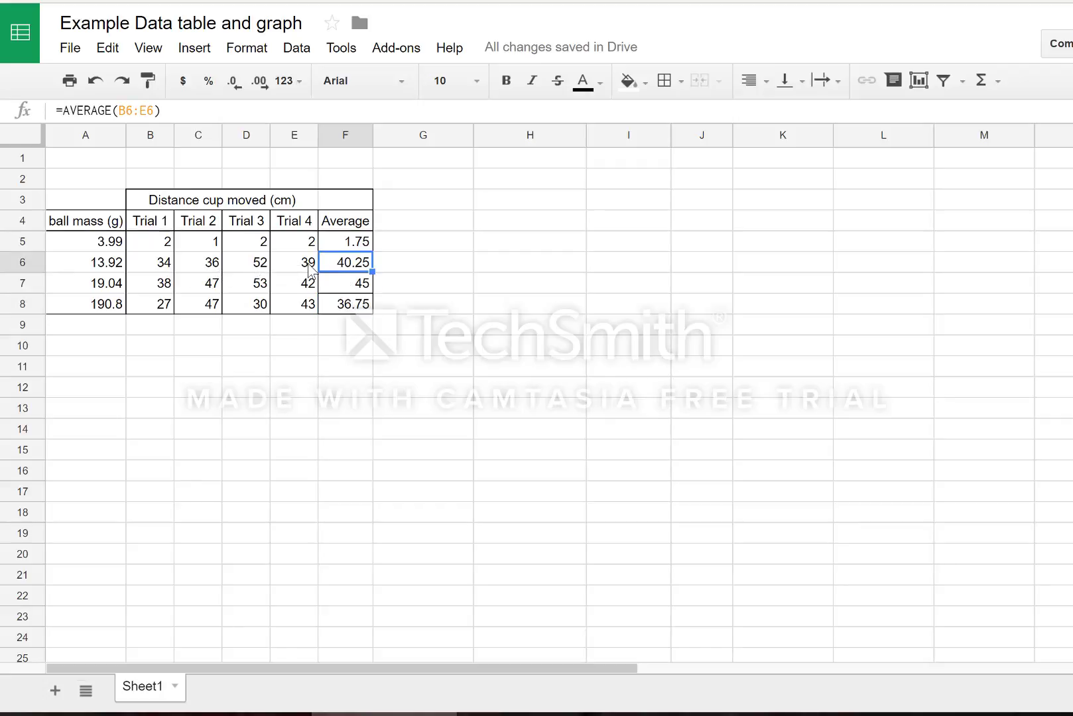
pyautogui.click(139, 354)
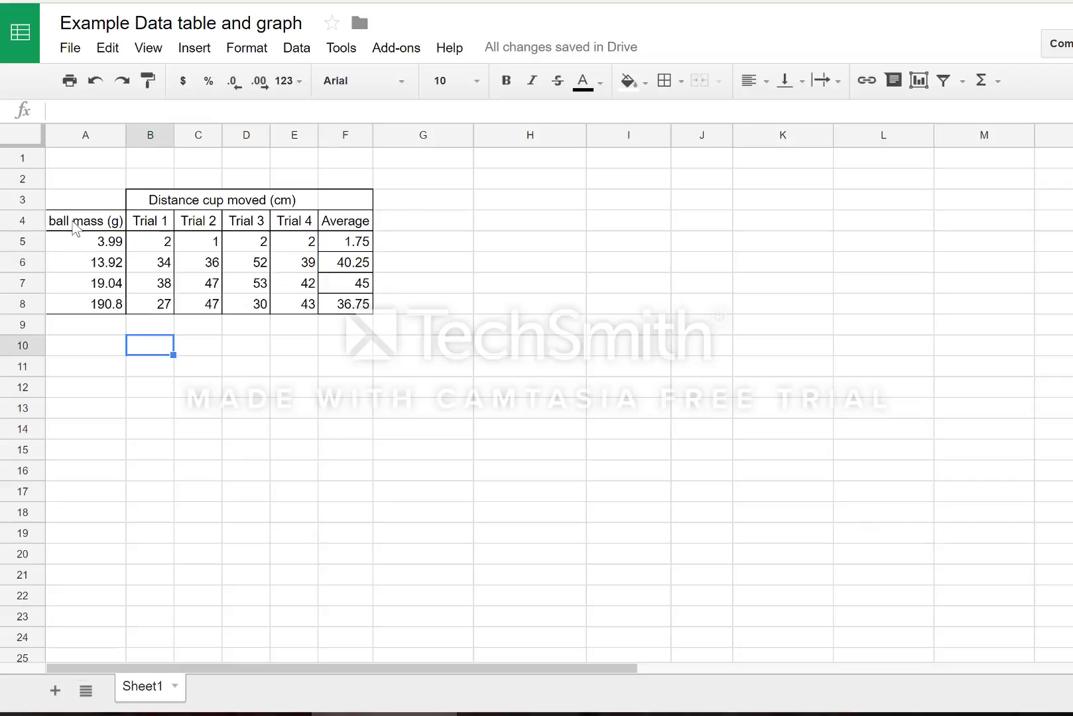
# Select the ball mass range A4:A8 together with the Average range F4:F8.
pyautogui.moveTo(74, 228); pyautogui.dragTo(77, 316)
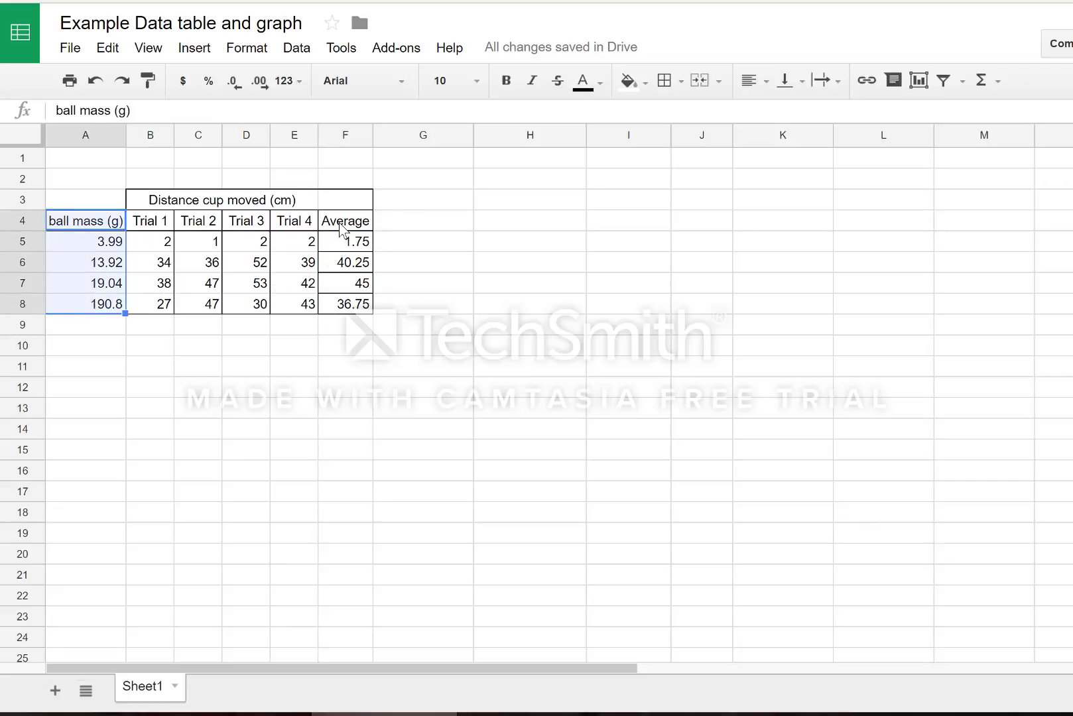
pyautogui.moveTo(343, 225); pyautogui.dragTo(353, 311)
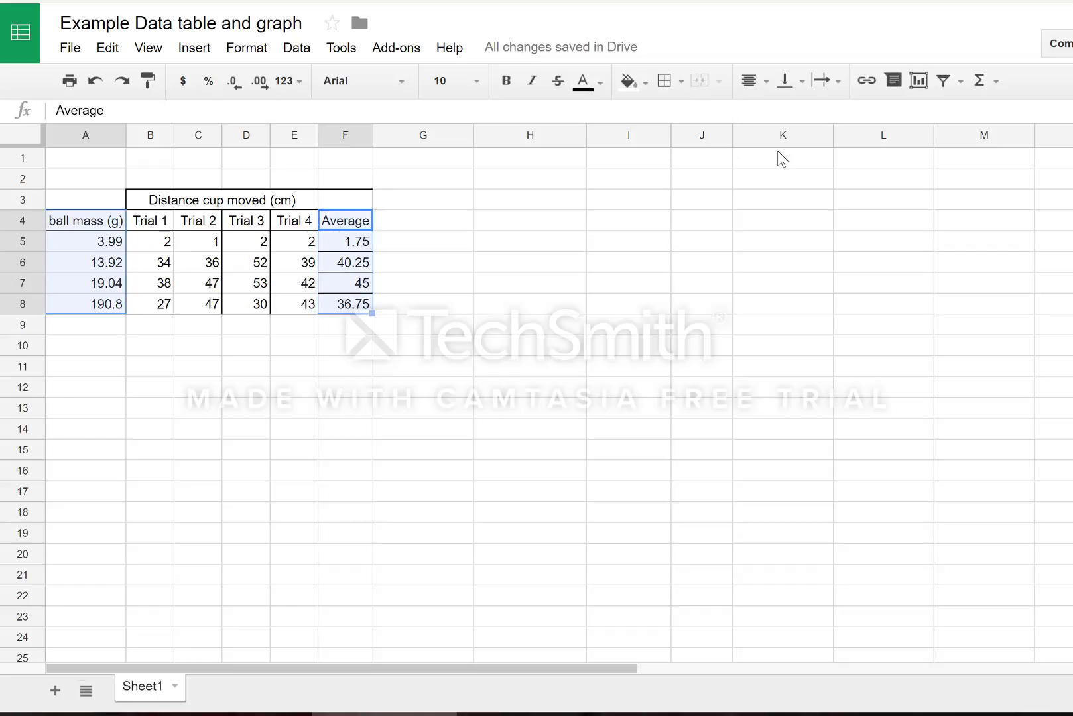
pyautogui.click(186, 325)
pyautogui.moveTo(90, 225); pyautogui.dragTo(86, 308)
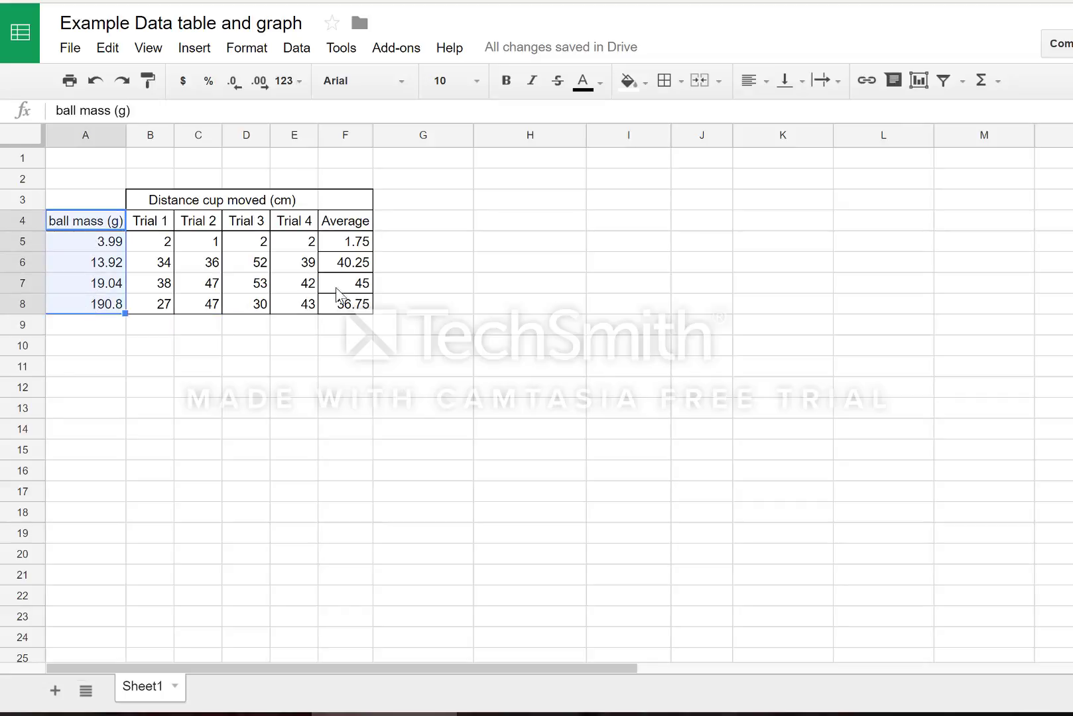
pyautogui.keyDown('ctrl'); pyautogui.moveTo(346, 224); pyautogui.dragTo(345, 306); pyautogui.keyUp('ctrl')
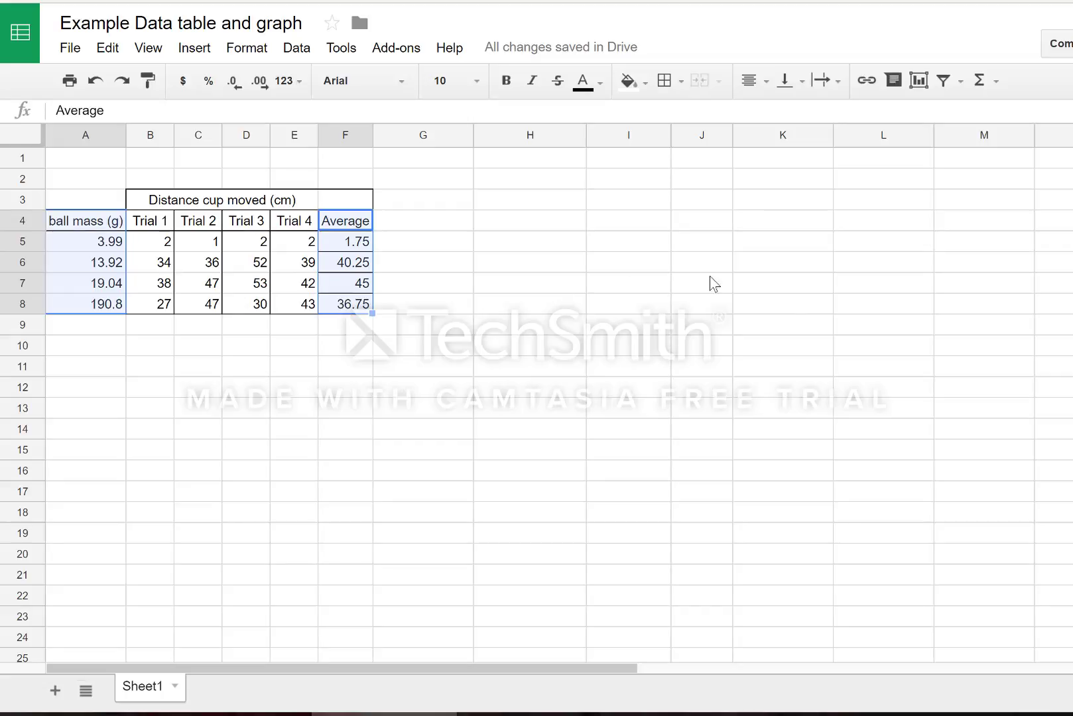
# Insert a scatter chart from A4:A8 and F4:F8 and bring up its customization settings.
pyautogui.click(920, 89)
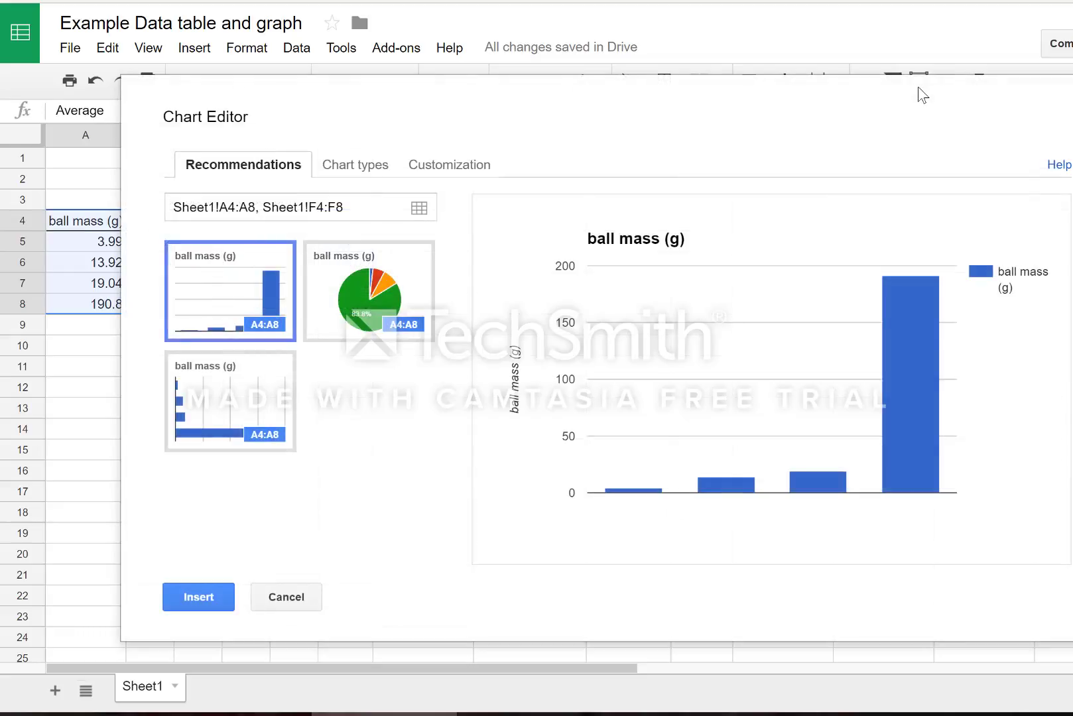
pyautogui.click(354, 180)
pyautogui.moveTo(455, 387); pyautogui.dragTo(455, 494)
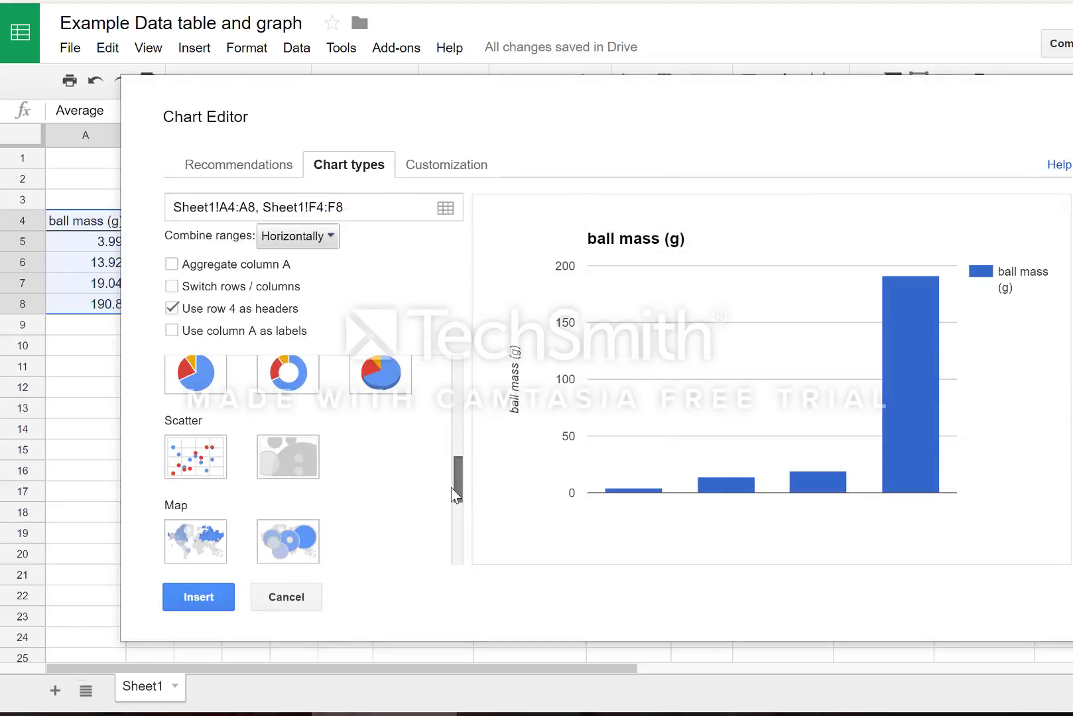
pyautogui.click(196, 461)
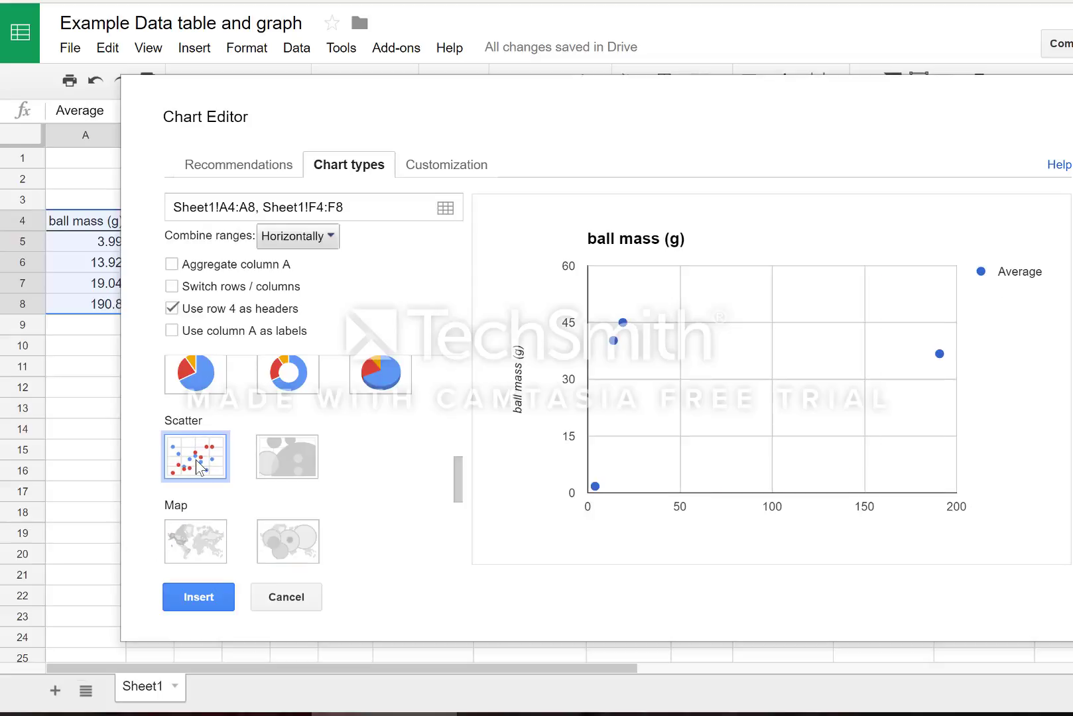
pyautogui.click(455, 167)
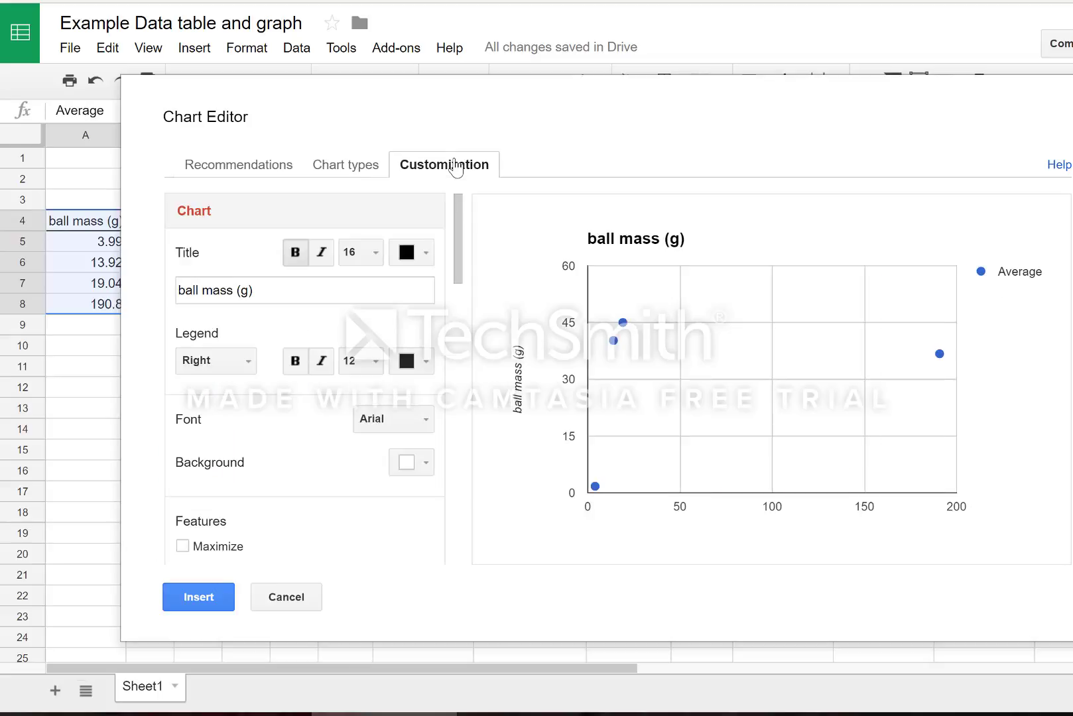
# Retitle the chart 'Mass of ball vs distance cup moved'.
pyautogui.click(264, 297)
pyautogui.press('BackSpace')
pyautogui.press('BackSpace')
pyautogui.press('BackSpace')
pyautogui.press('BackSpace')
pyautogui.press('BackSpace')
pyautogui.press('BackSpace')
pyautogui.press('BackSpace')
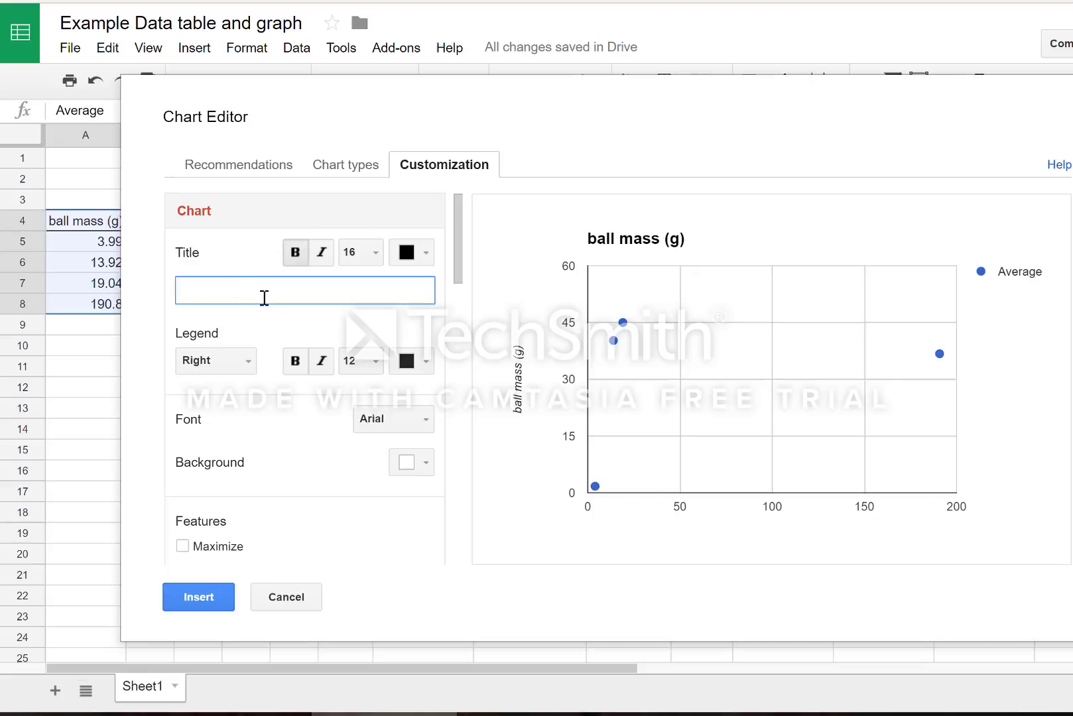
pyautogui.write('Mass of ball vs distance')
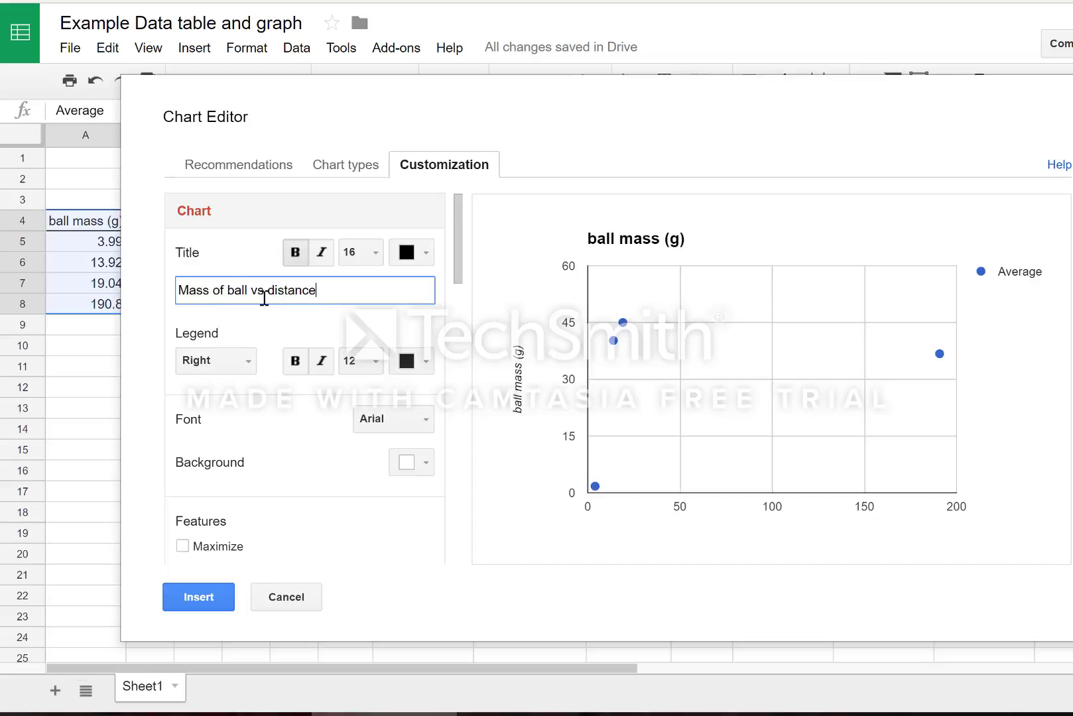
pyautogui.write(' cup moved')
# Type the horizontal axis title 'Mass of ball, g'.
pyautogui.moveTo(456, 264); pyautogui.dragTo(455, 342)
pyautogui.click(272, 388)
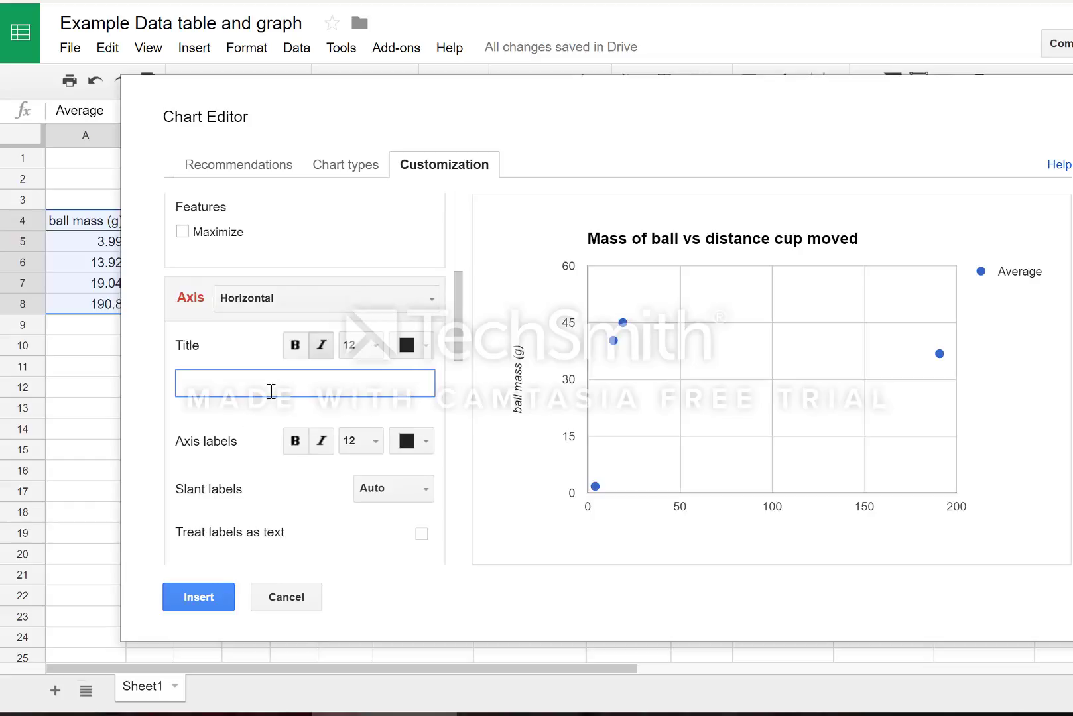
pyautogui.write('Mass of bal,')
# Replace the left vertical axis title 'ball mass (g)' with 'Distance cup moved, cm'.
pyautogui.click(428, 305)
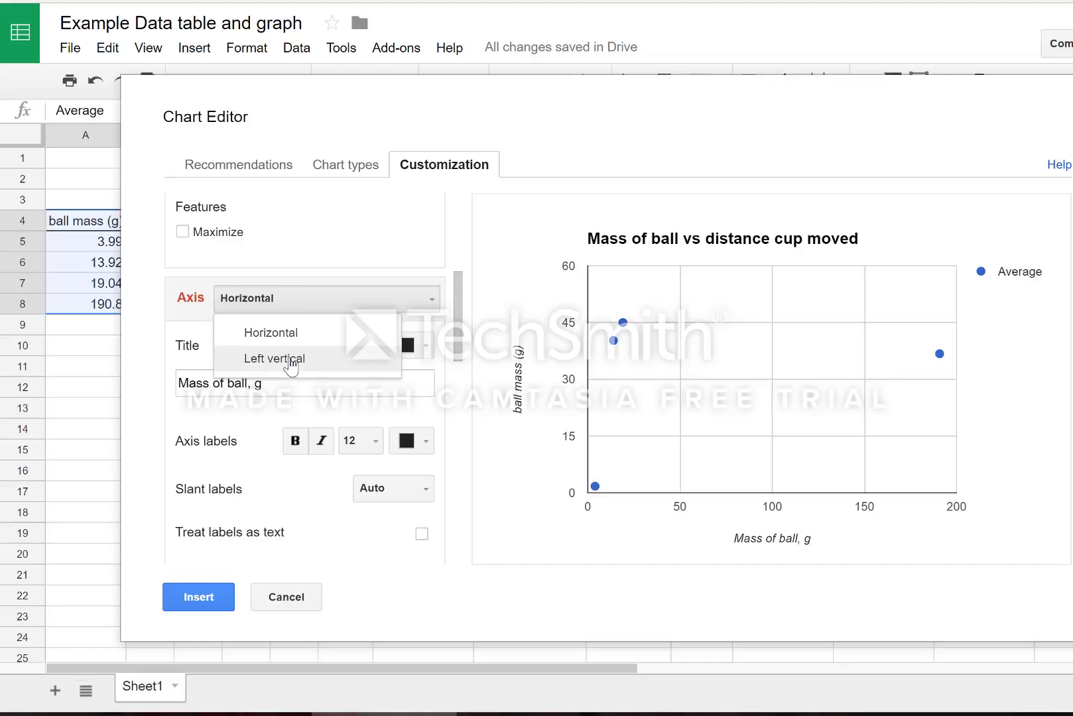
pyautogui.click(291, 359)
pyautogui.moveTo(262, 385); pyautogui.dragTo(156, 386)
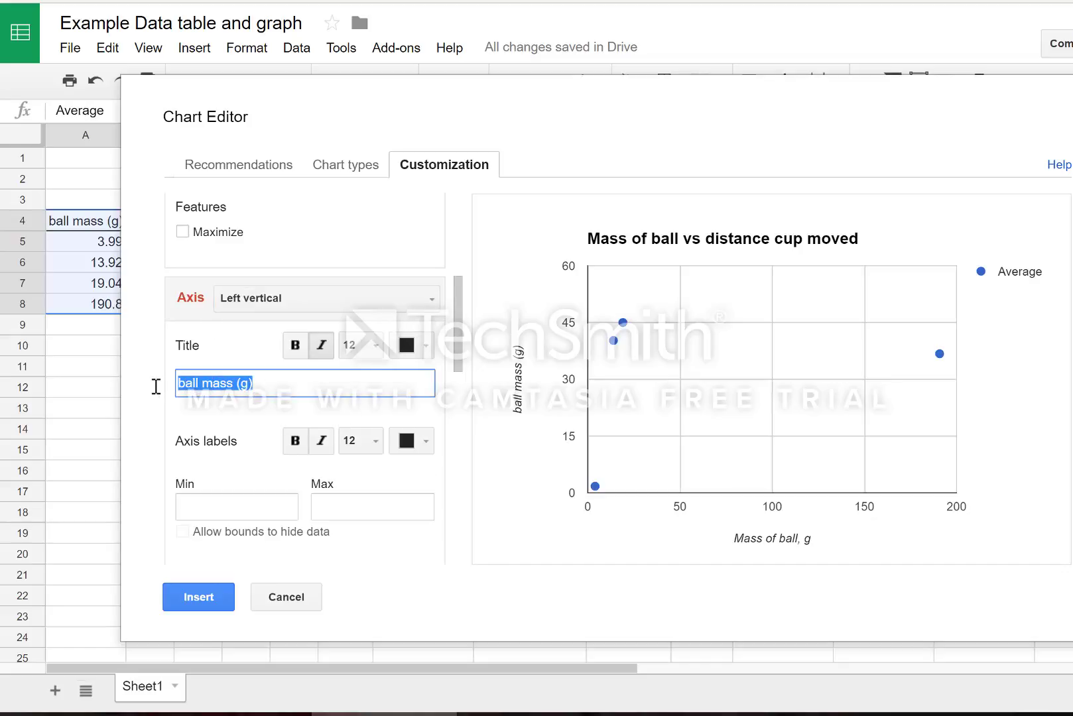
pyautogui.write('Distn')
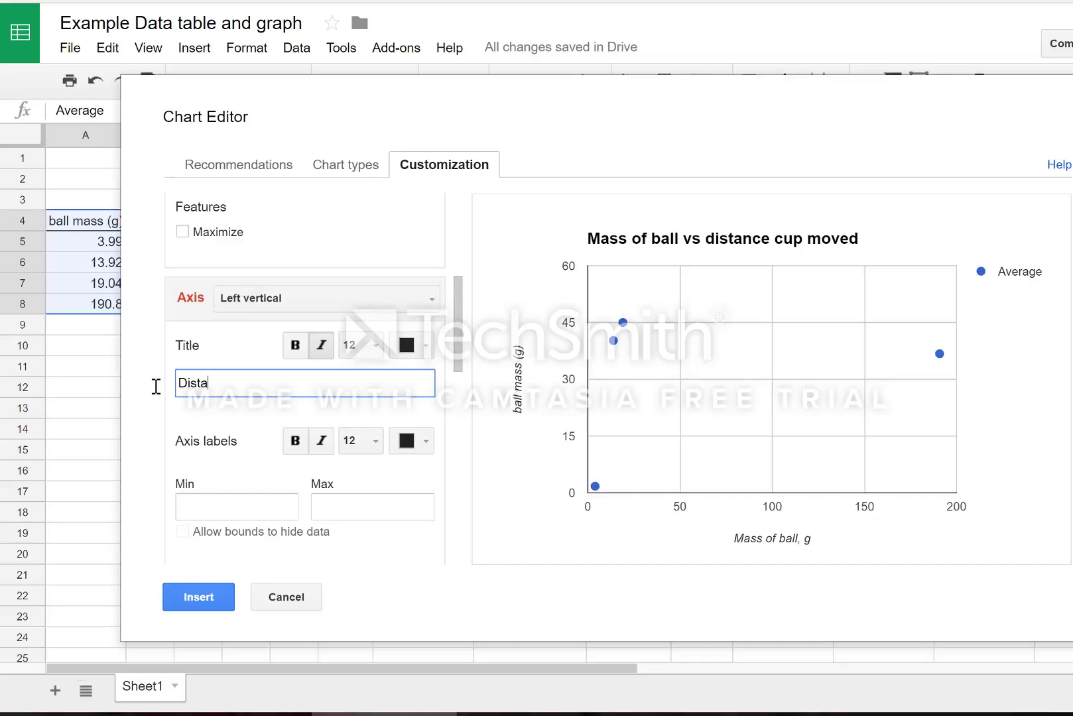
pyautogui.write('nce cup moved, cm')
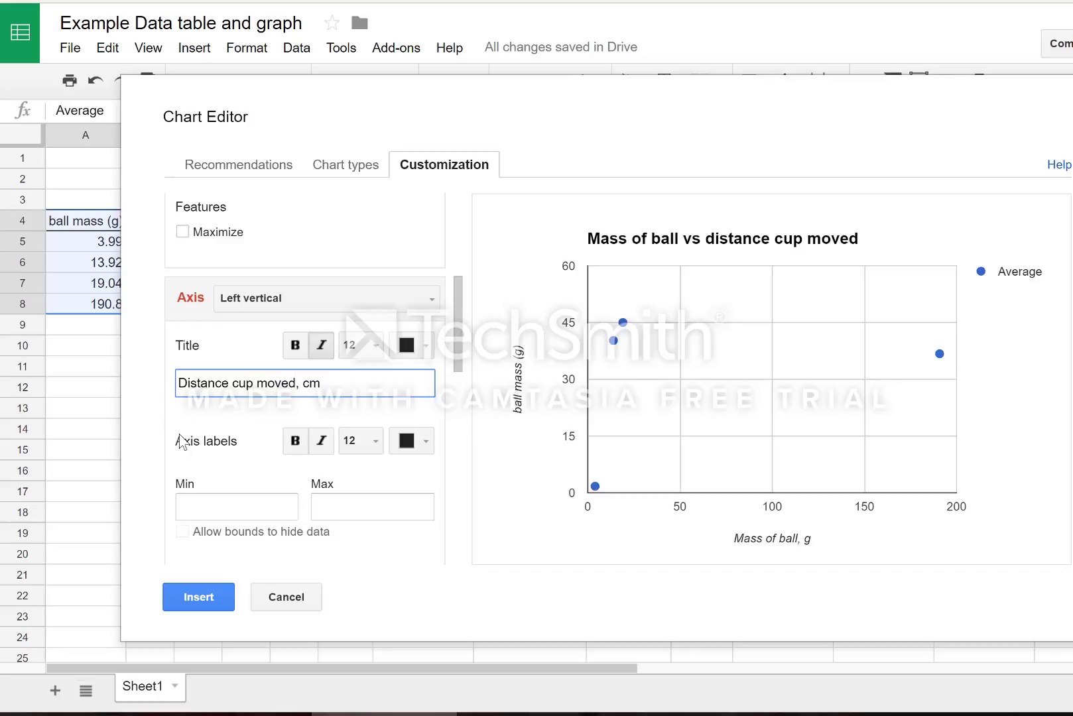
pyautogui.click(224, 473)
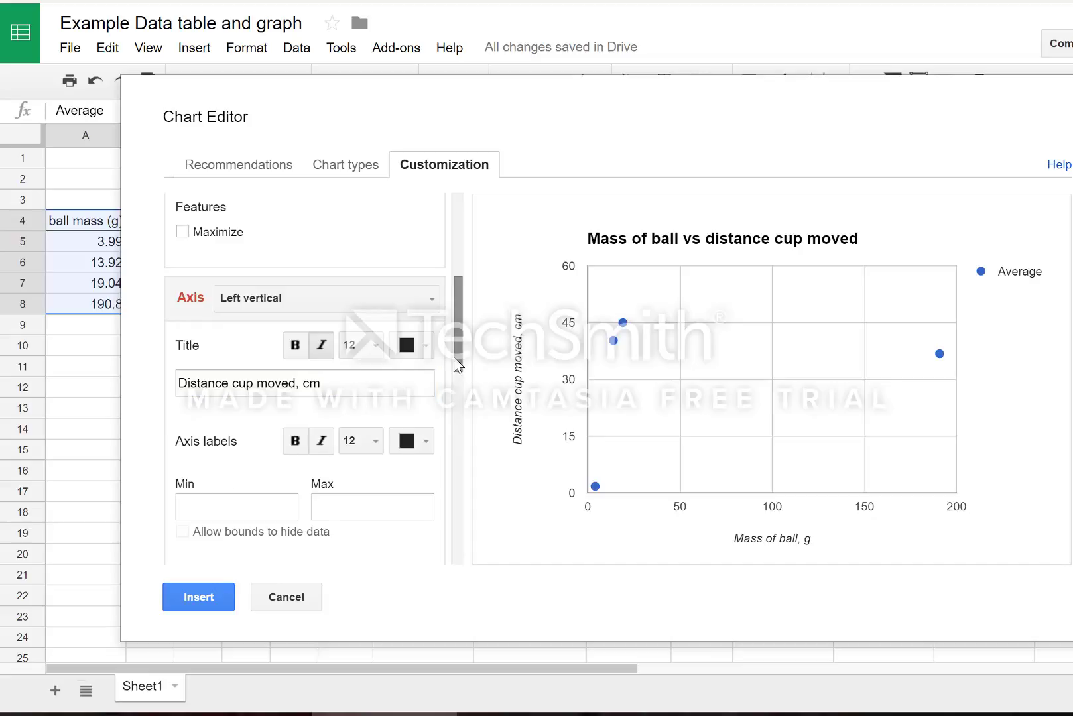
pyautogui.moveTo(457, 365); pyautogui.dragTo(457, 421)
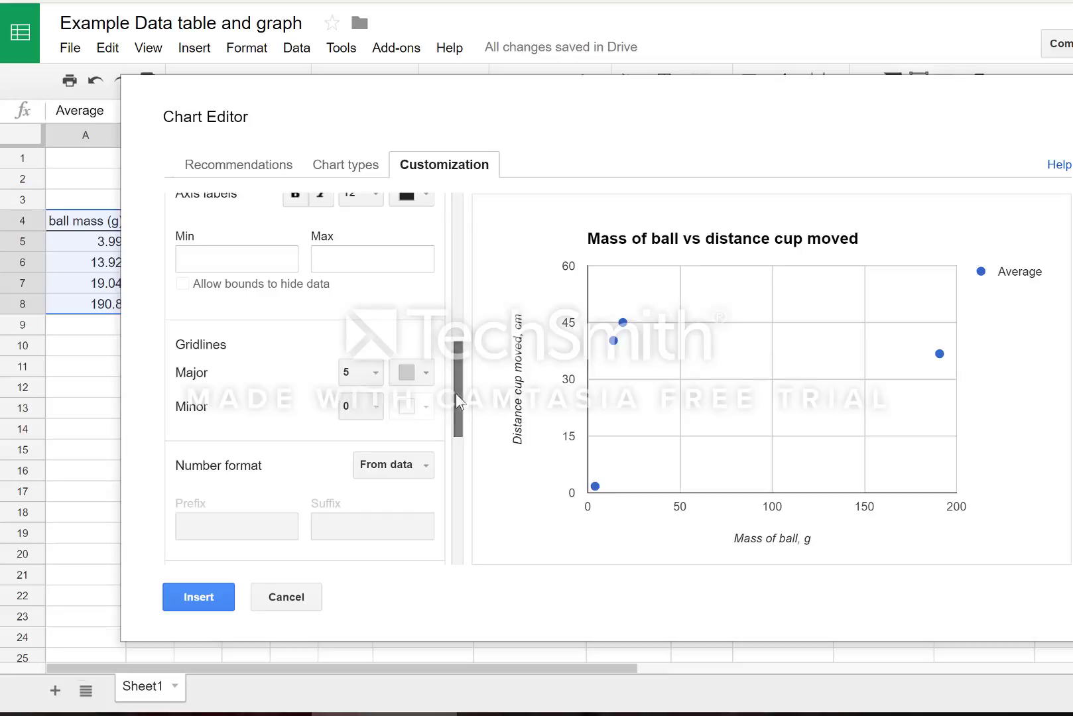
# For the left vertical axis, set major gridline colour black, minor count 4, minor colour black.
pyautogui.moveTo(455, 394); pyautogui.dragTo(466, 351)
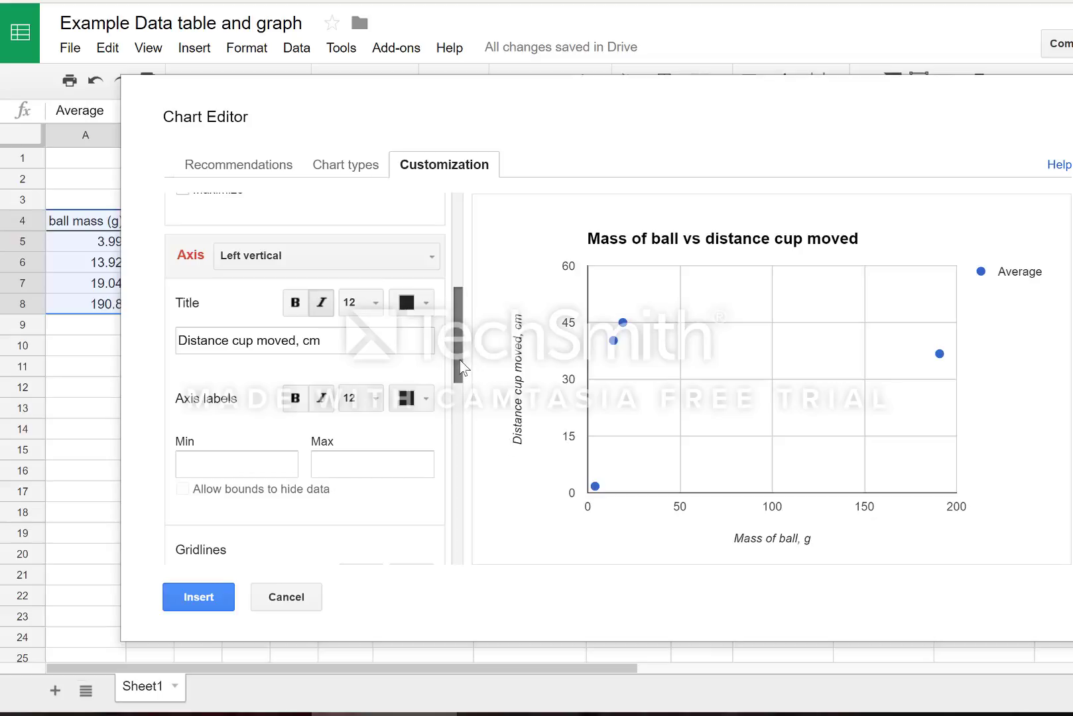
pyautogui.moveTo(460, 360); pyautogui.dragTo(451, 422)
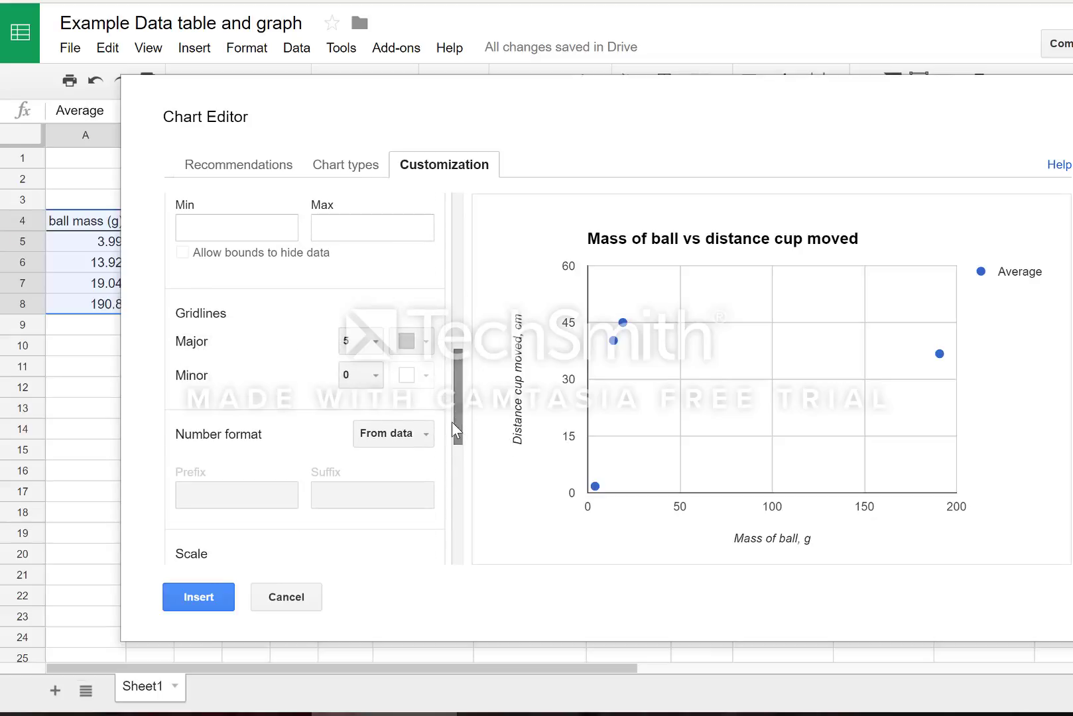
pyautogui.click(425, 343)
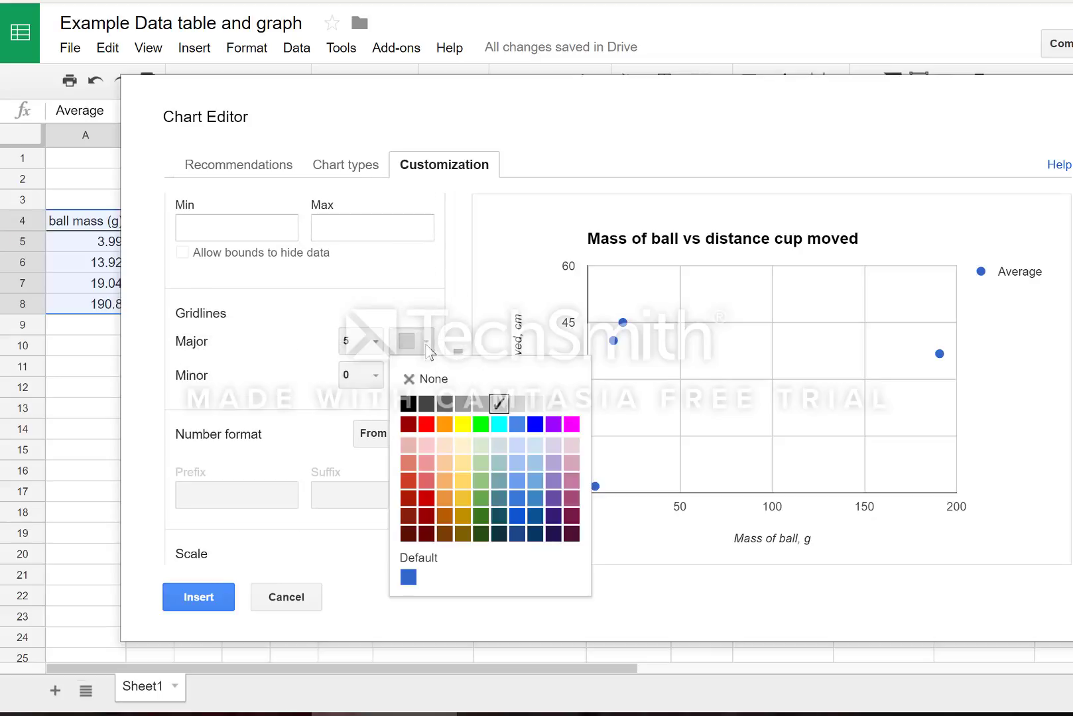
pyautogui.click(408, 404)
pyautogui.click(375, 379)
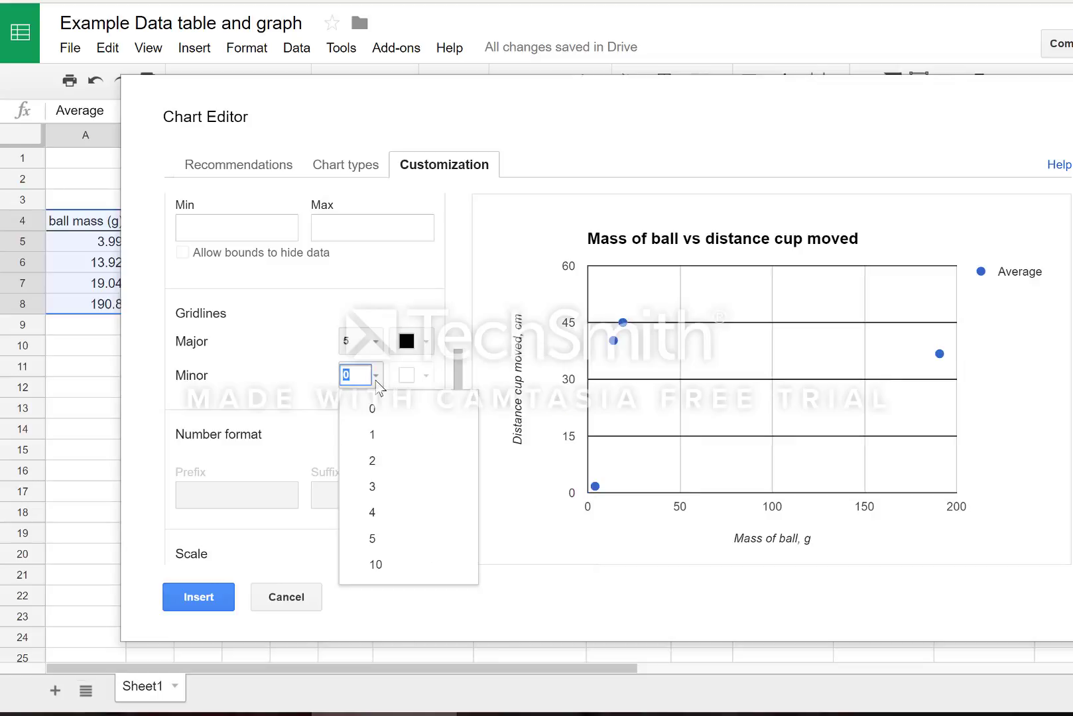
pyautogui.click(372, 515)
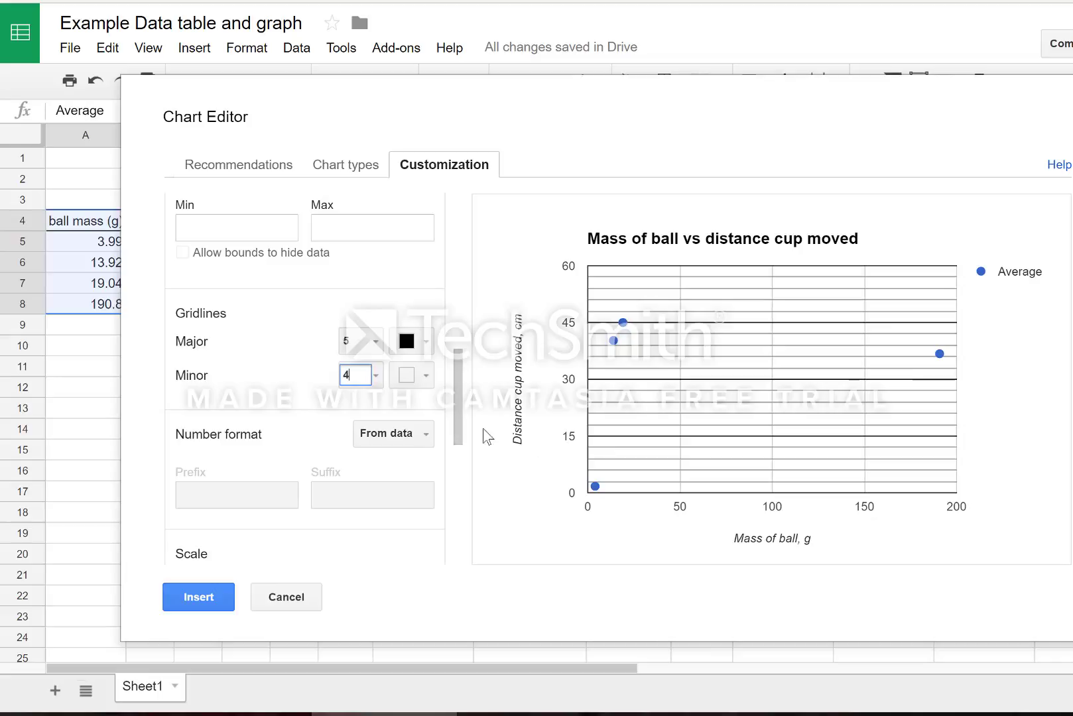
pyautogui.click(377, 376)
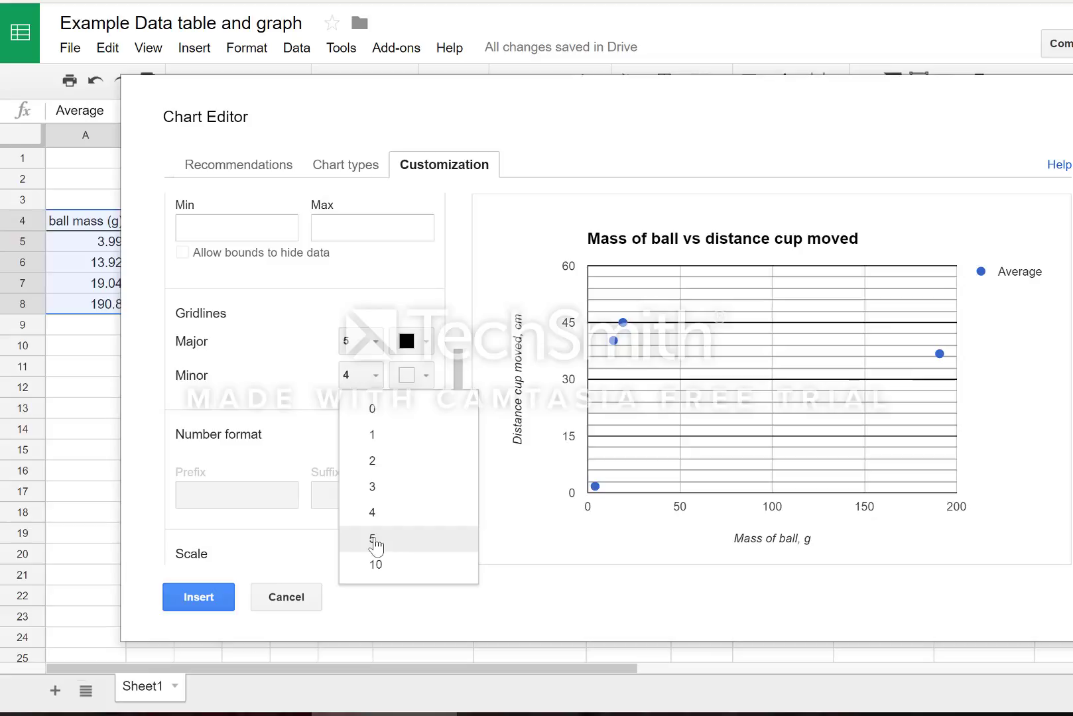
pyautogui.click(426, 376)
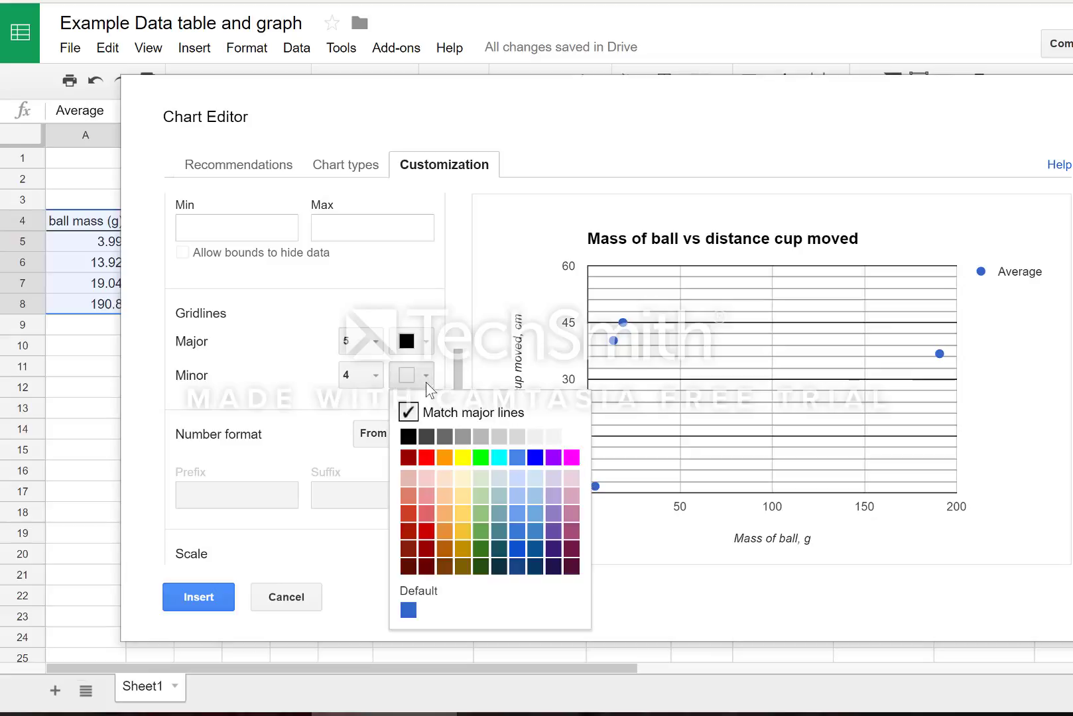
pyautogui.click(406, 441)
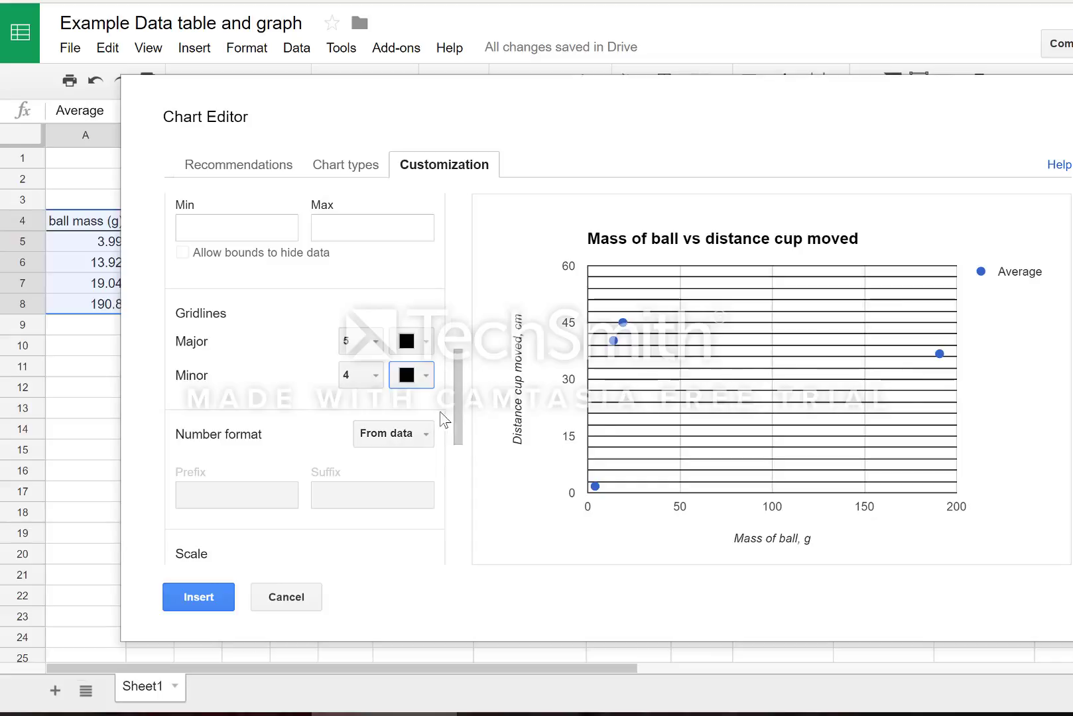
pyautogui.moveTo(458, 426); pyautogui.dragTo(437, 340)
# For the horizontal axis, set major gridlines black, 4 minor gridlines, and minor colour black.
pyautogui.click(437, 338)
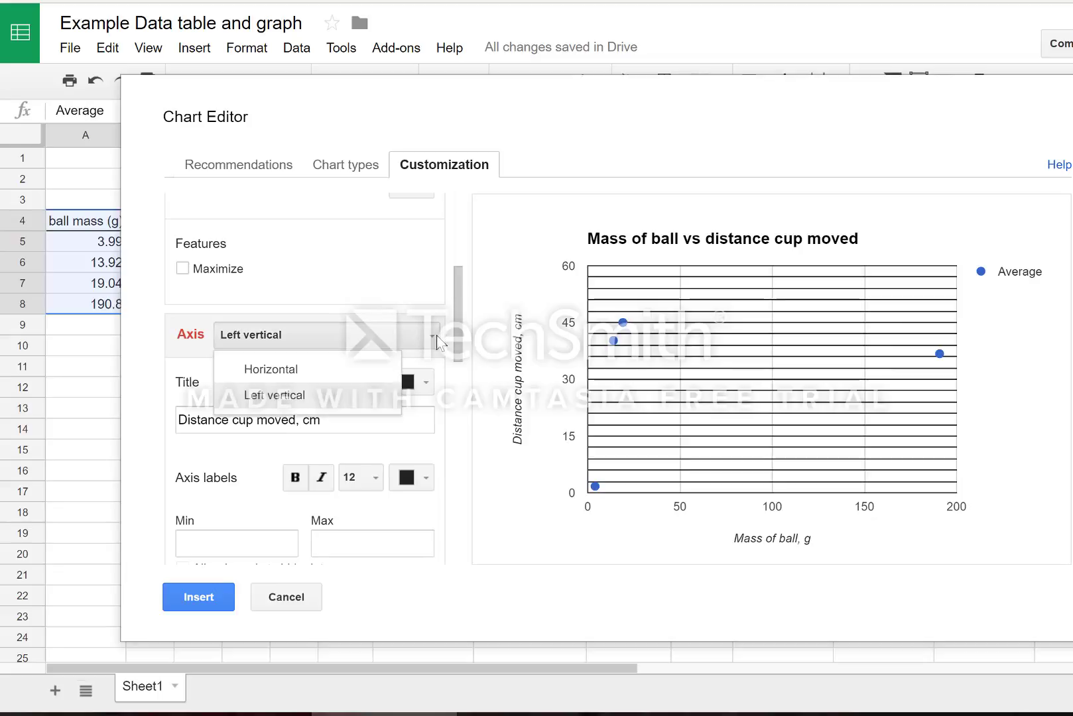
pyautogui.click(344, 372)
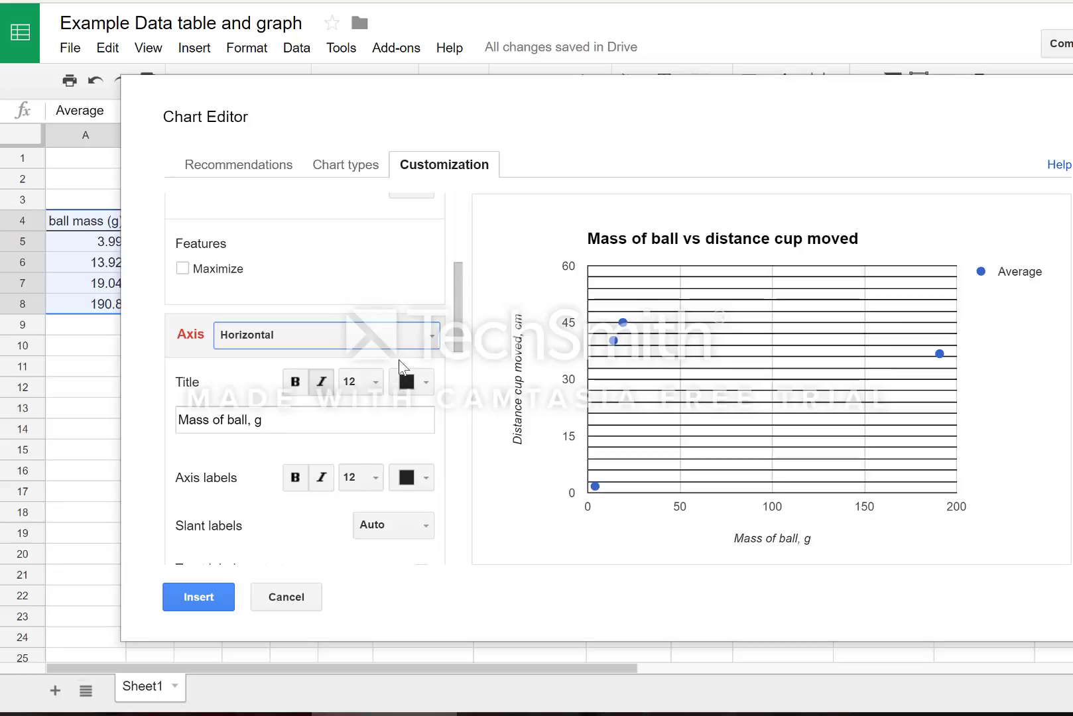
pyautogui.scroll(-1, 459, 357)
pyautogui.scroll(-4, 459, 357)
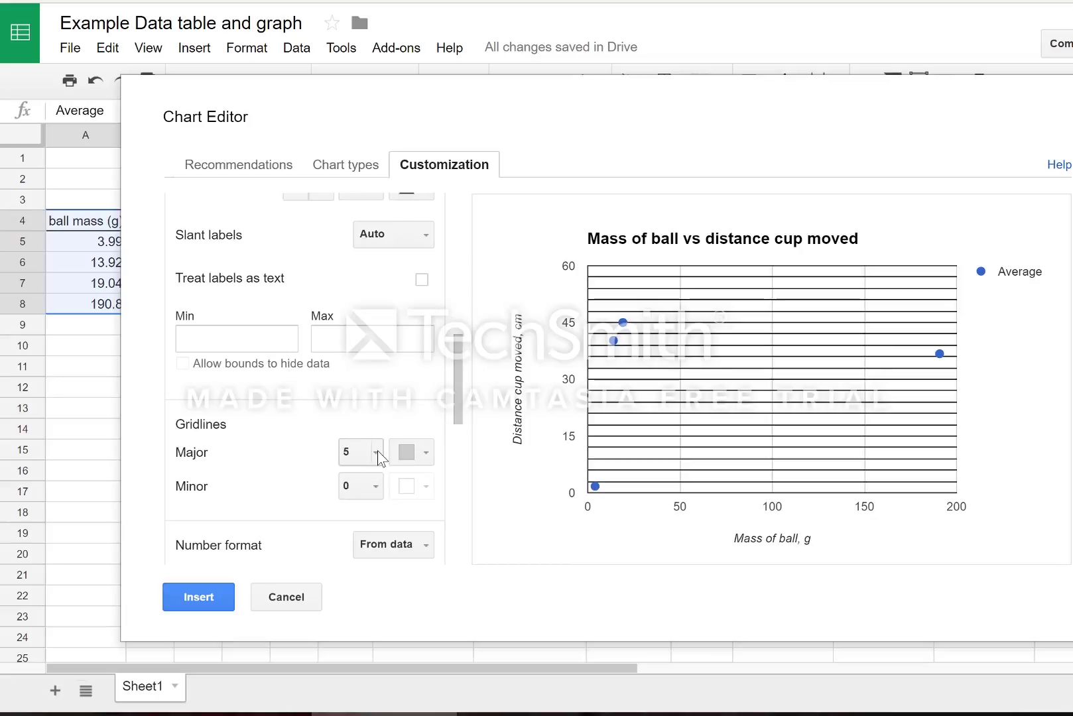
pyautogui.click(428, 456)
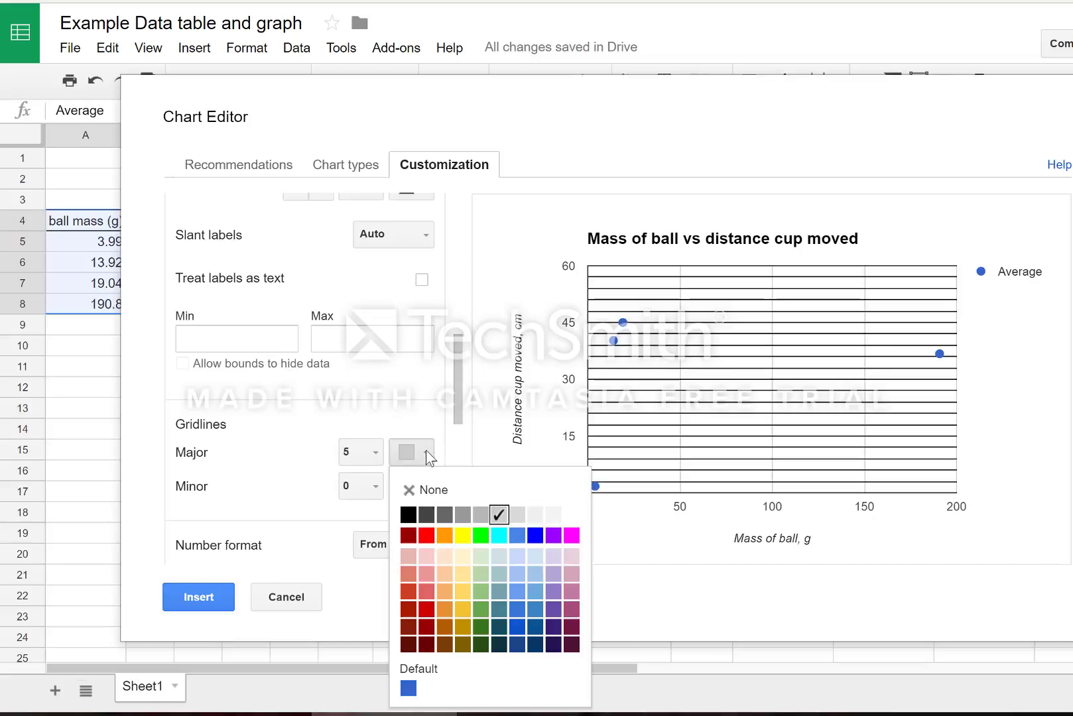
pyautogui.click(409, 512)
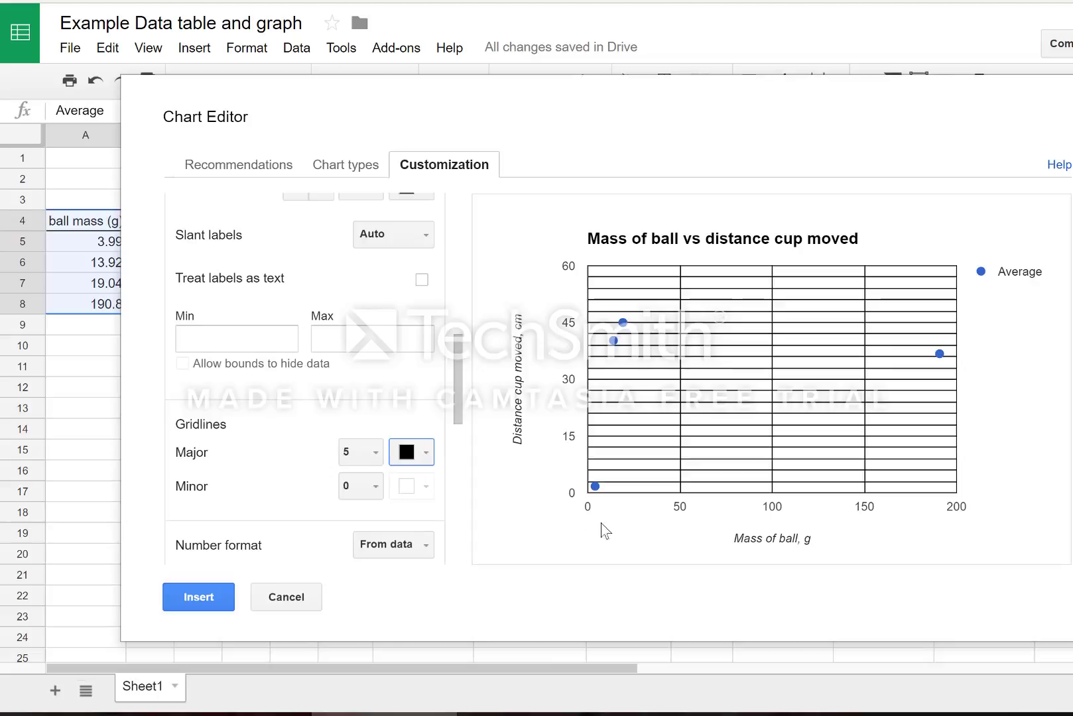
pyautogui.click(375, 489)
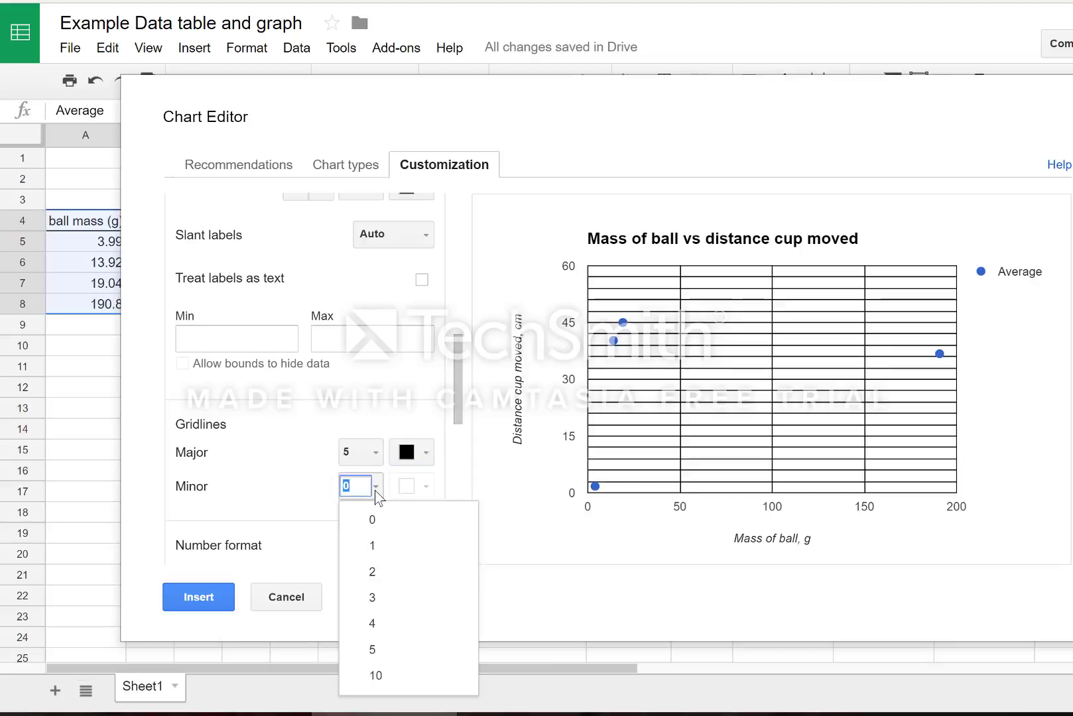
pyautogui.click(374, 624)
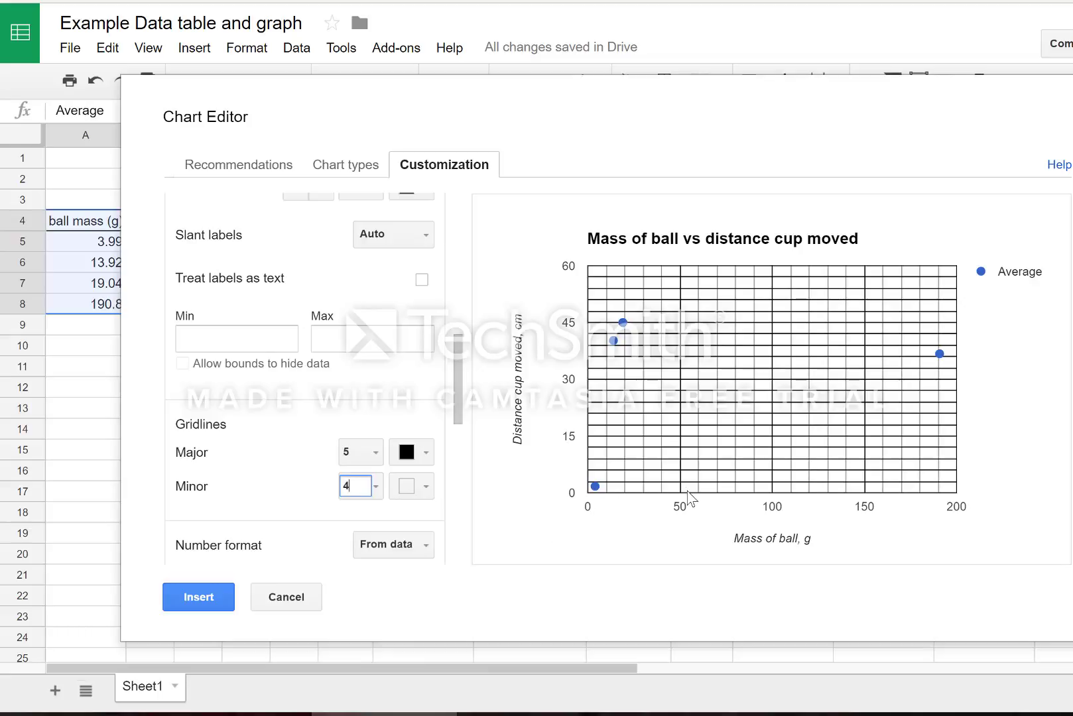
pyautogui.click(425, 489)
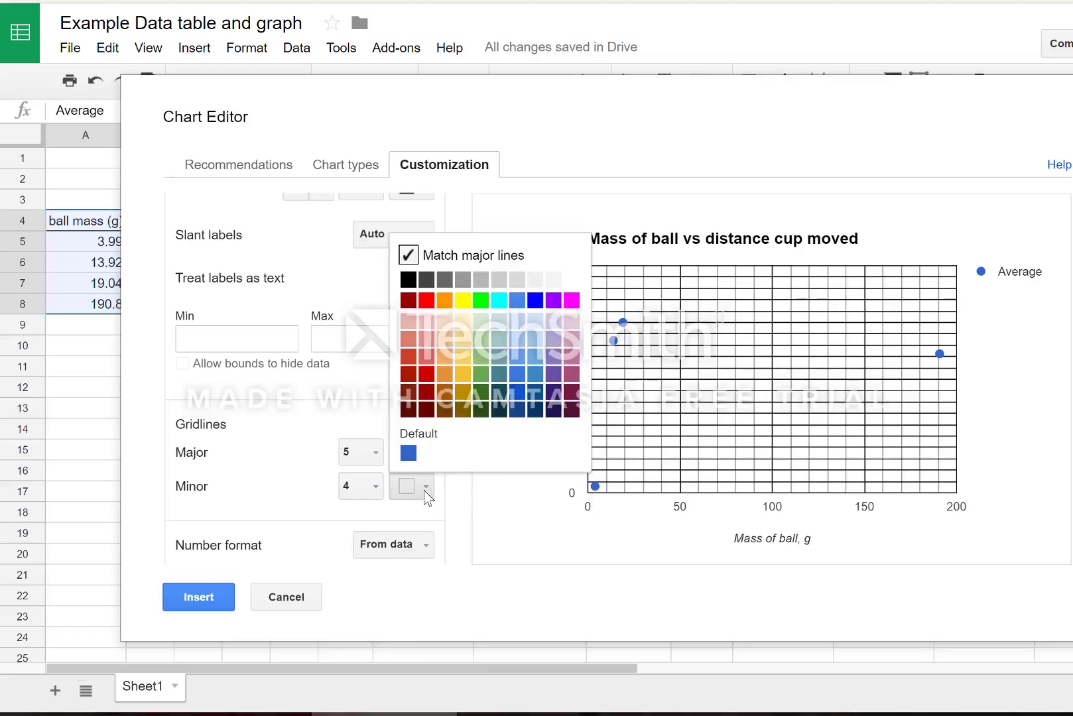
pyautogui.click(408, 280)
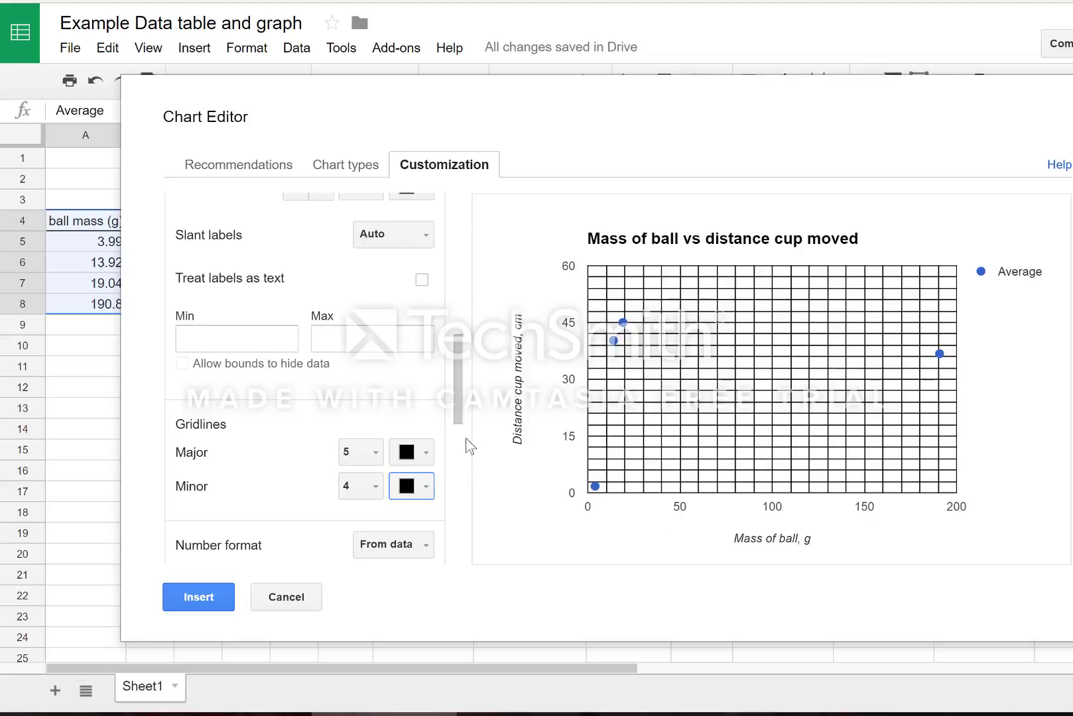
# Try green for the Average series points, revert them to blue, and keep the circle shape.
pyautogui.moveTo(457, 410); pyautogui.dragTo(460, 494)
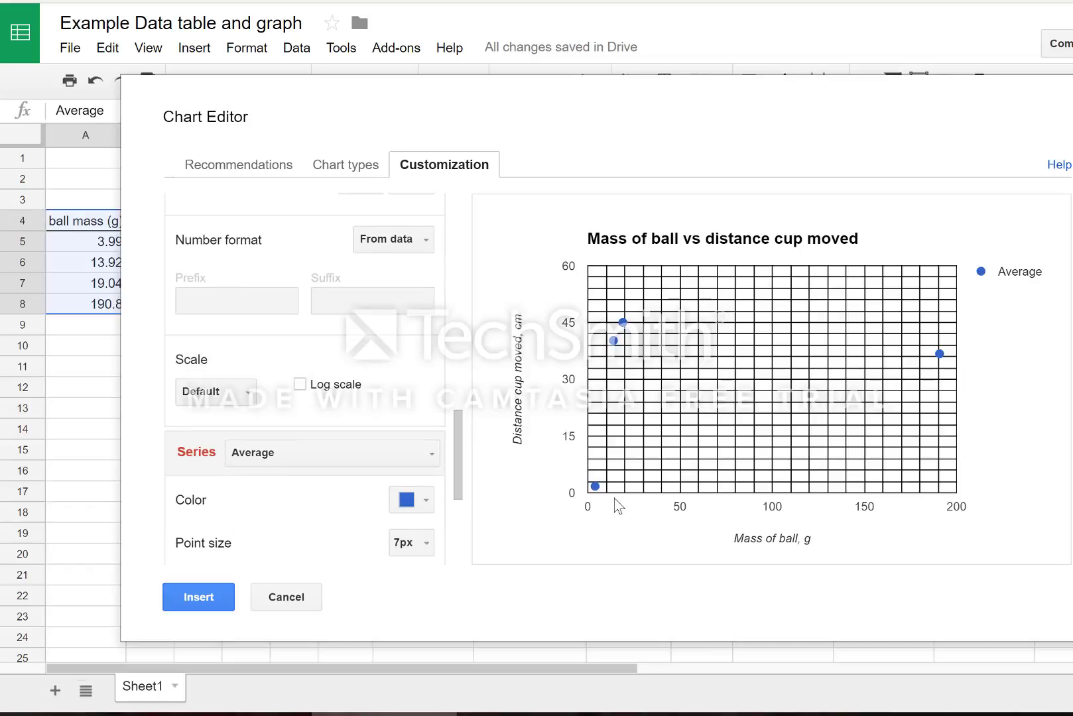
pyautogui.moveTo(586, 478)
pyautogui.moveTo(458, 472); pyautogui.dragTo(455, 510)
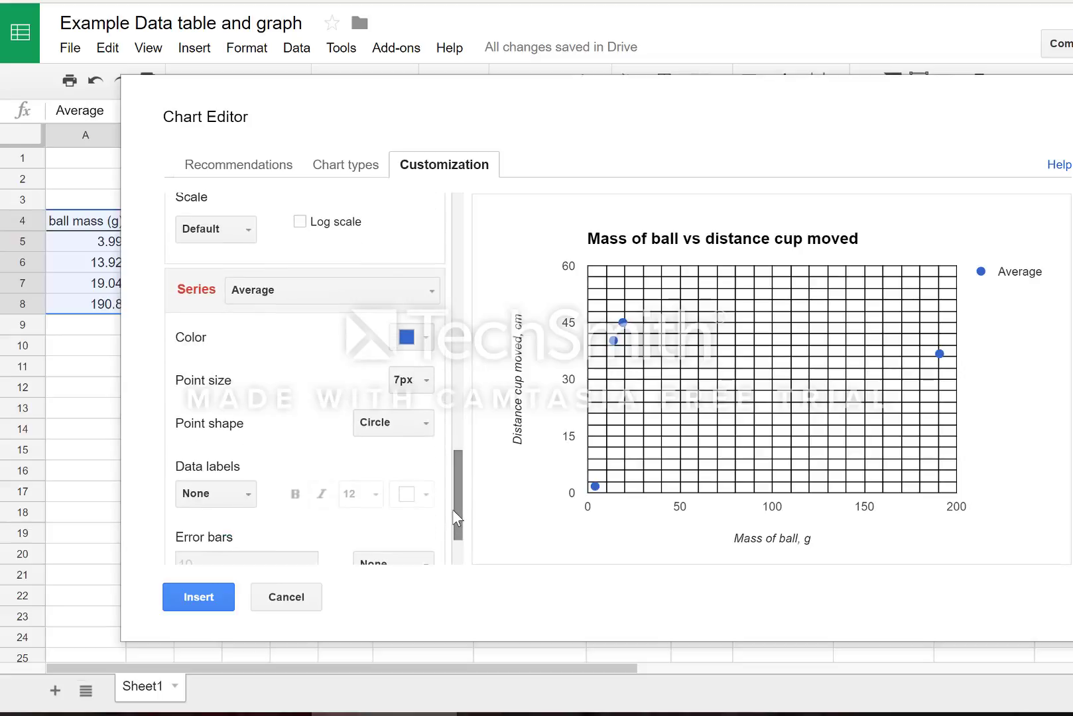
pyautogui.click(425, 345)
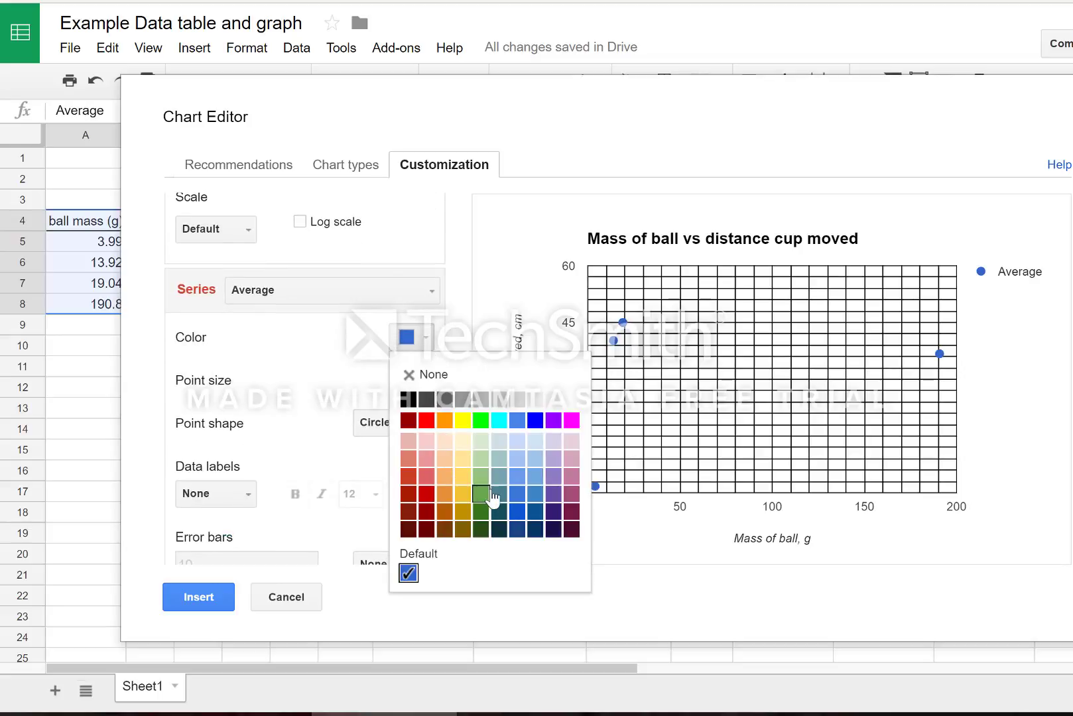
pyautogui.click(481, 421)
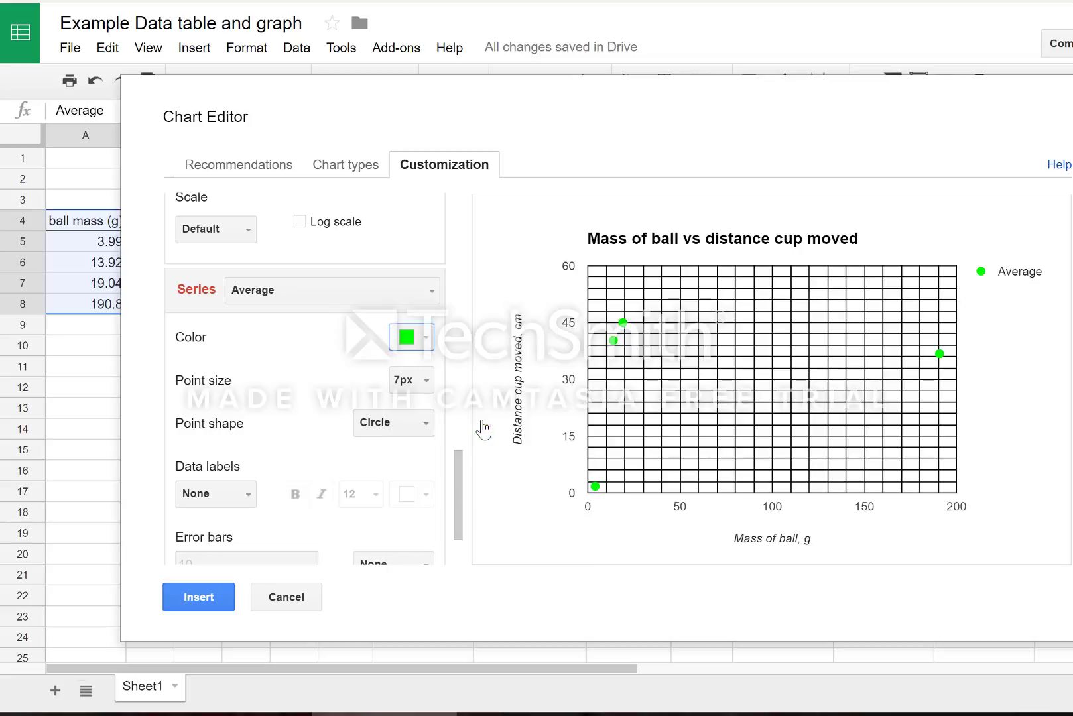
pyautogui.click(430, 344)
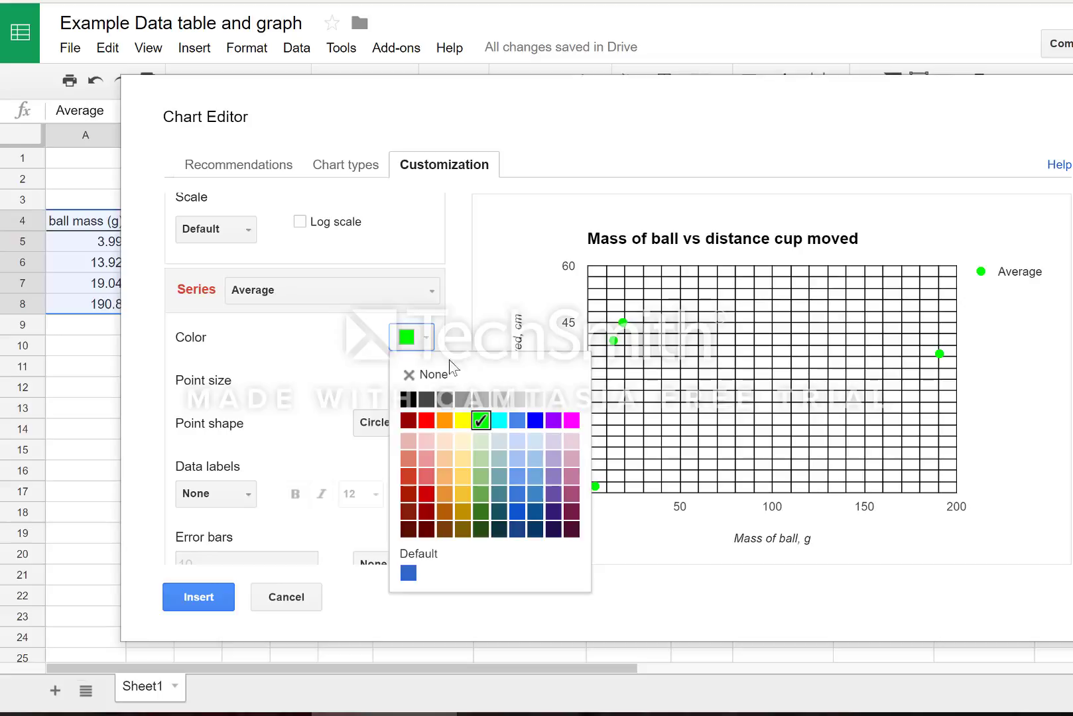
pyautogui.click(535, 422)
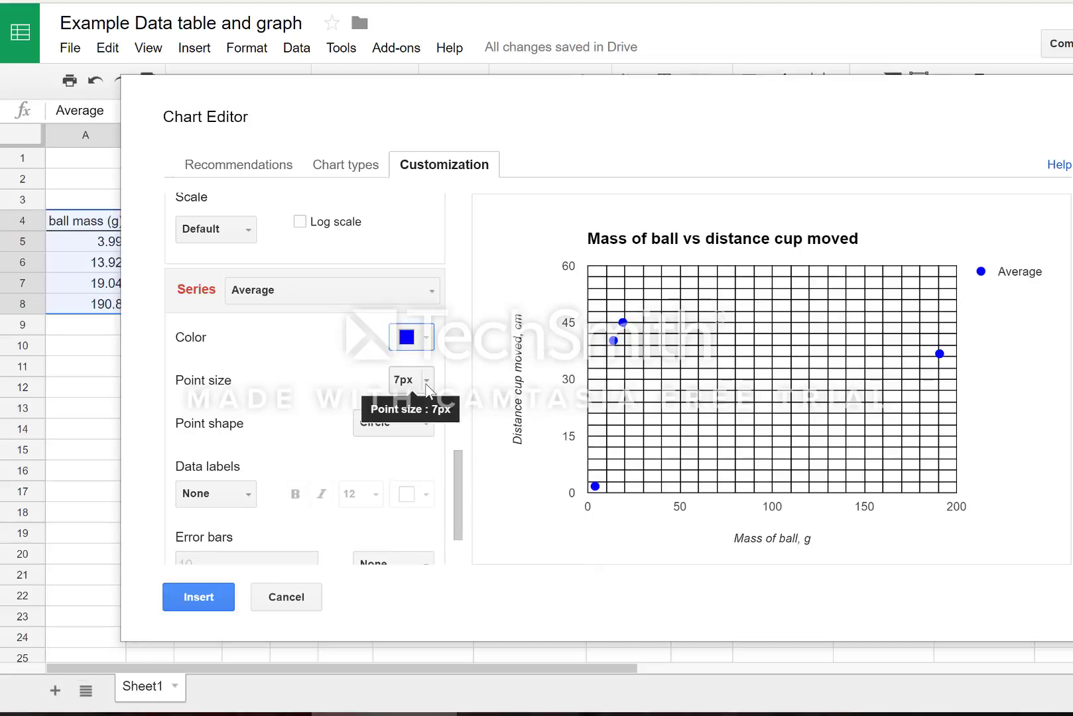
pyautogui.click(428, 431)
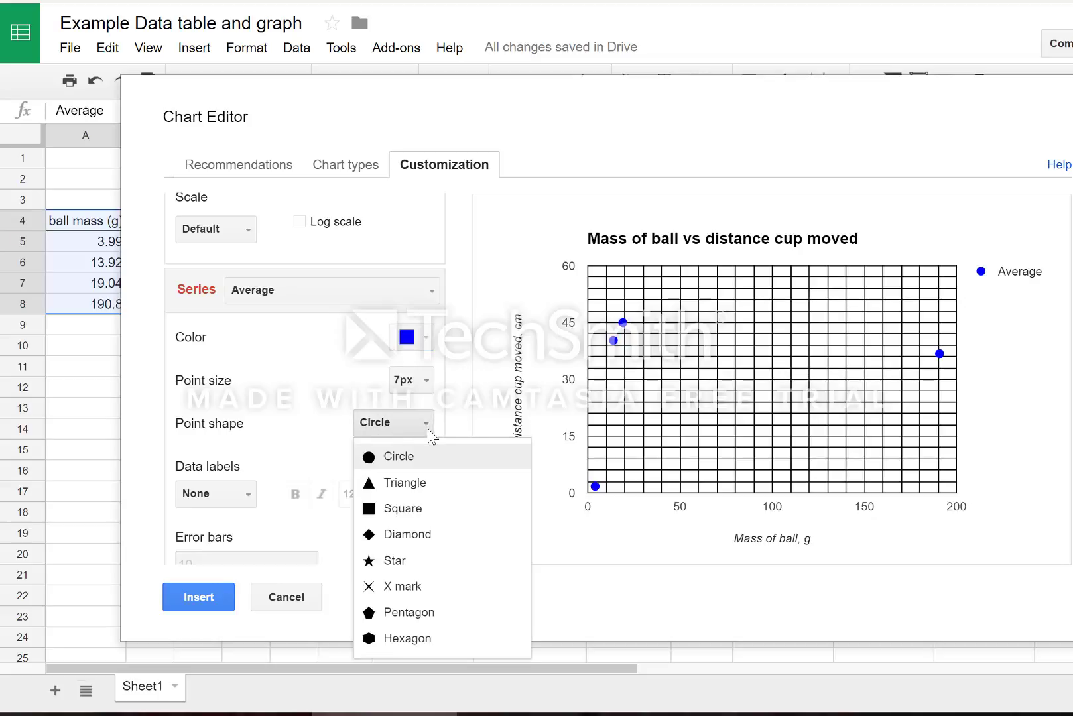
pyautogui.click(303, 444)
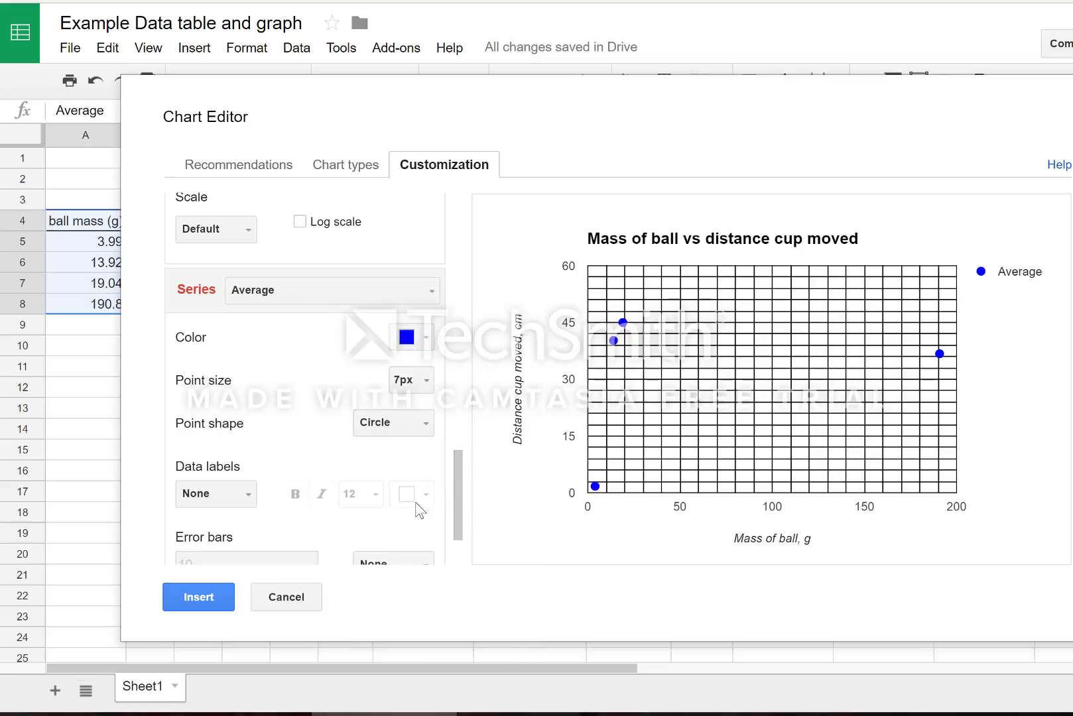
pyautogui.moveTo(454, 496); pyautogui.dragTo(455, 512)
pyautogui.scroll(-1, 455, 511)
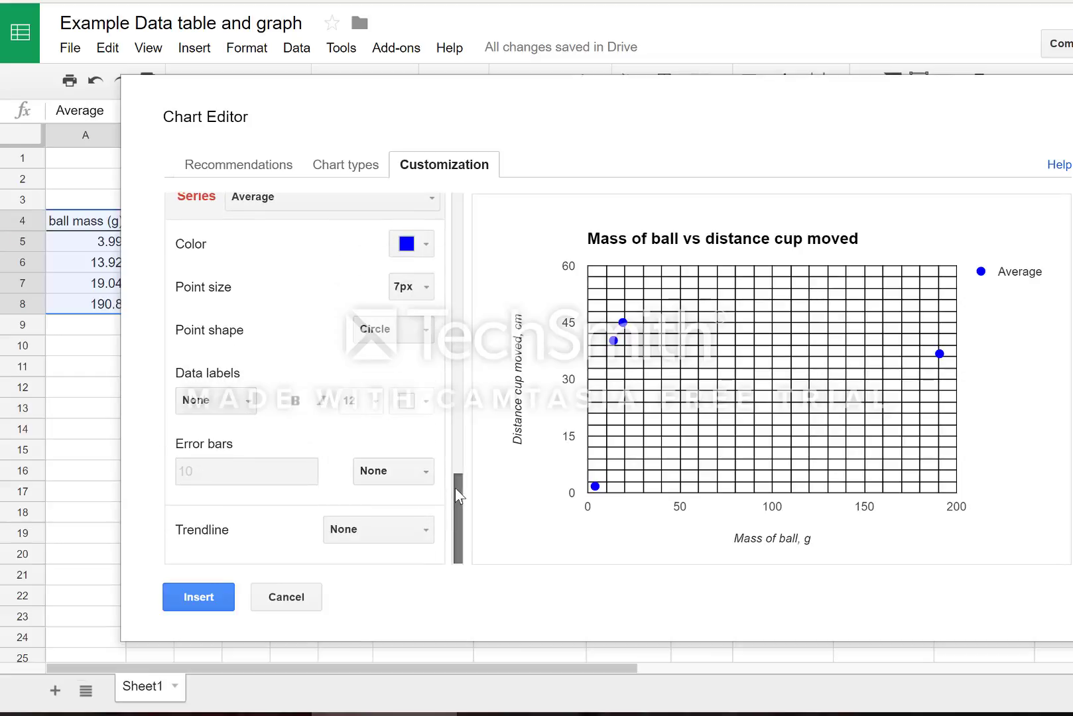
pyautogui.click(419, 535)
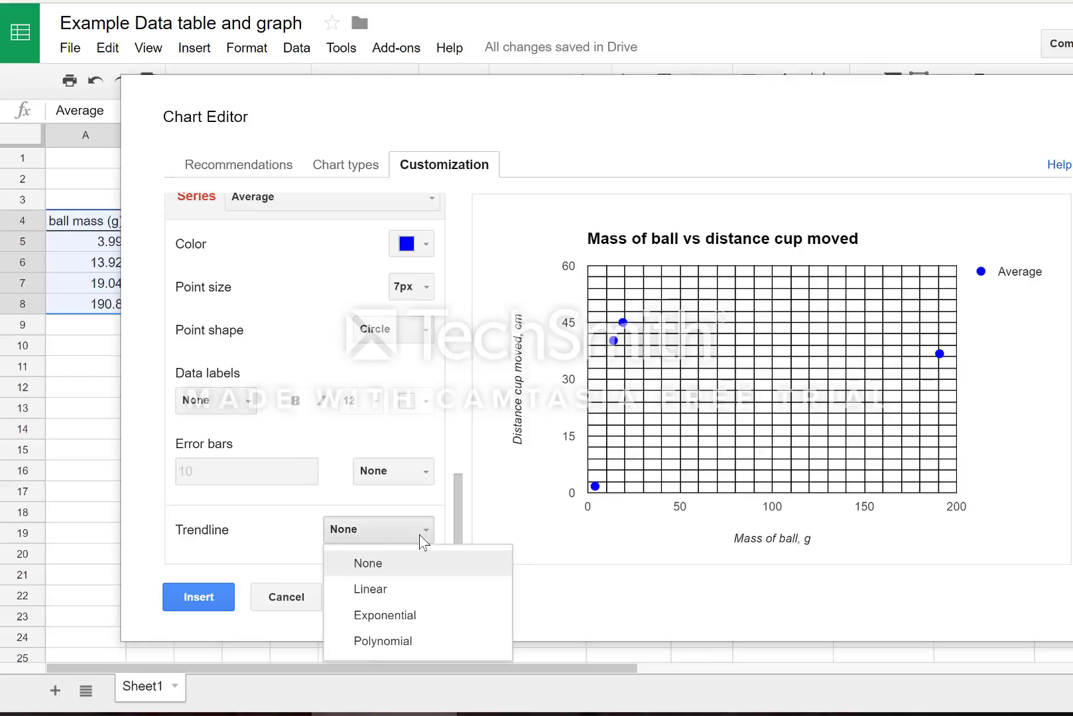
pyautogui.click(388, 593)
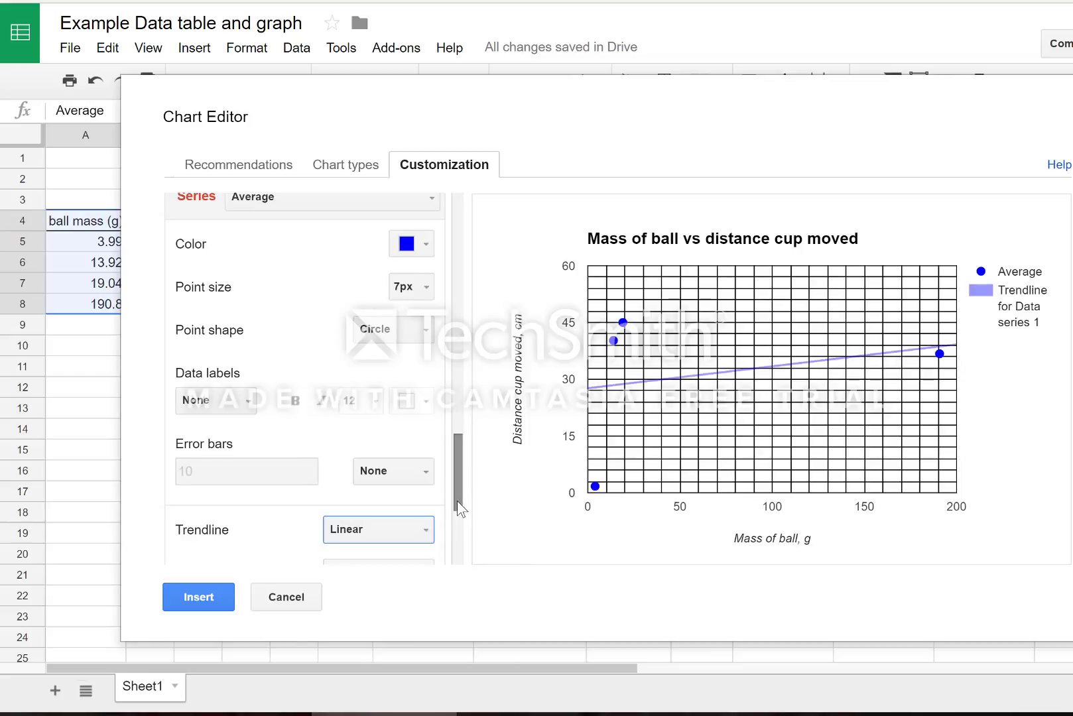
pyautogui.moveTo(457, 501); pyautogui.dragTo(455, 560)
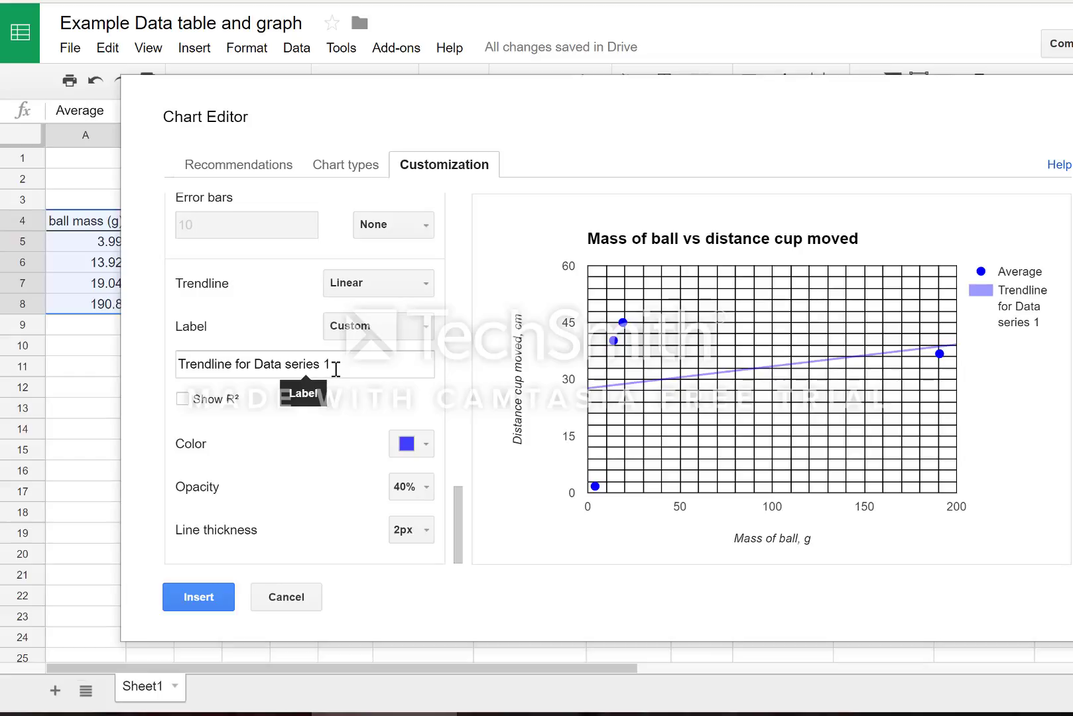
pyautogui.click(427, 329)
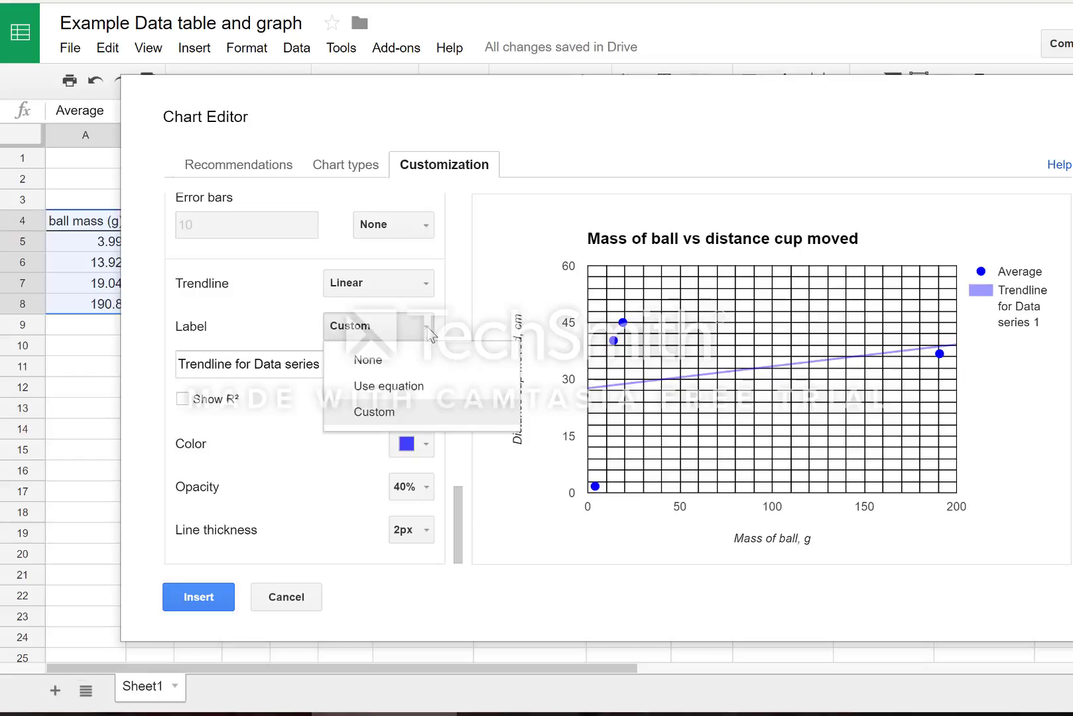
pyautogui.click(402, 387)
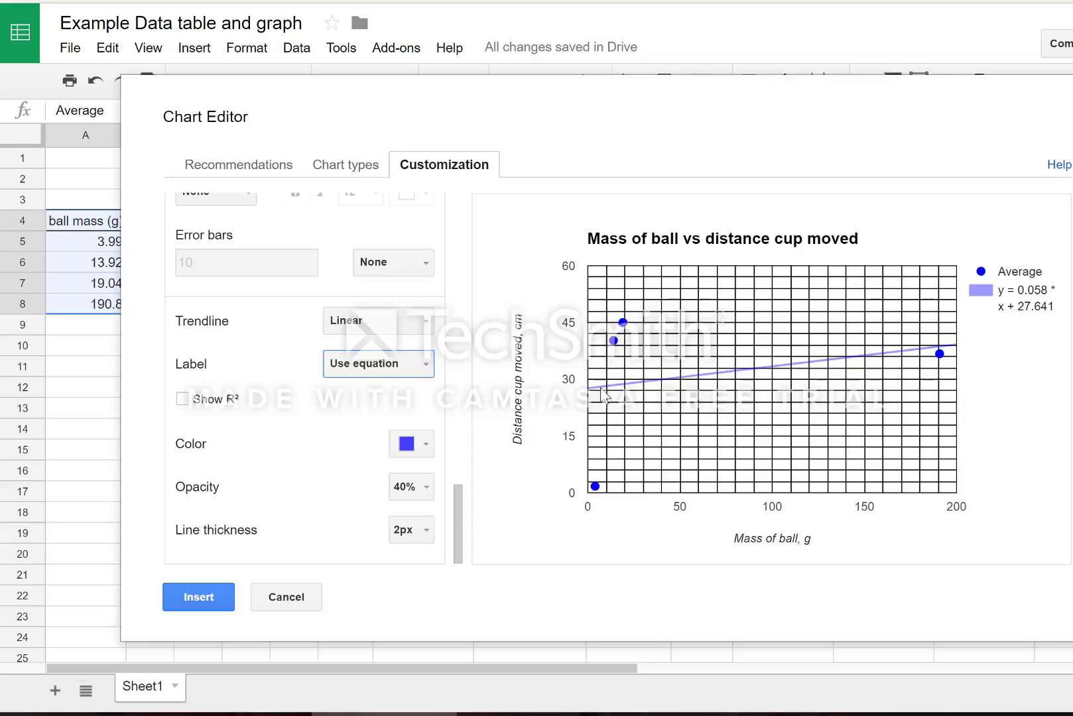
pyautogui.click(430, 324)
pyautogui.click(409, 358)
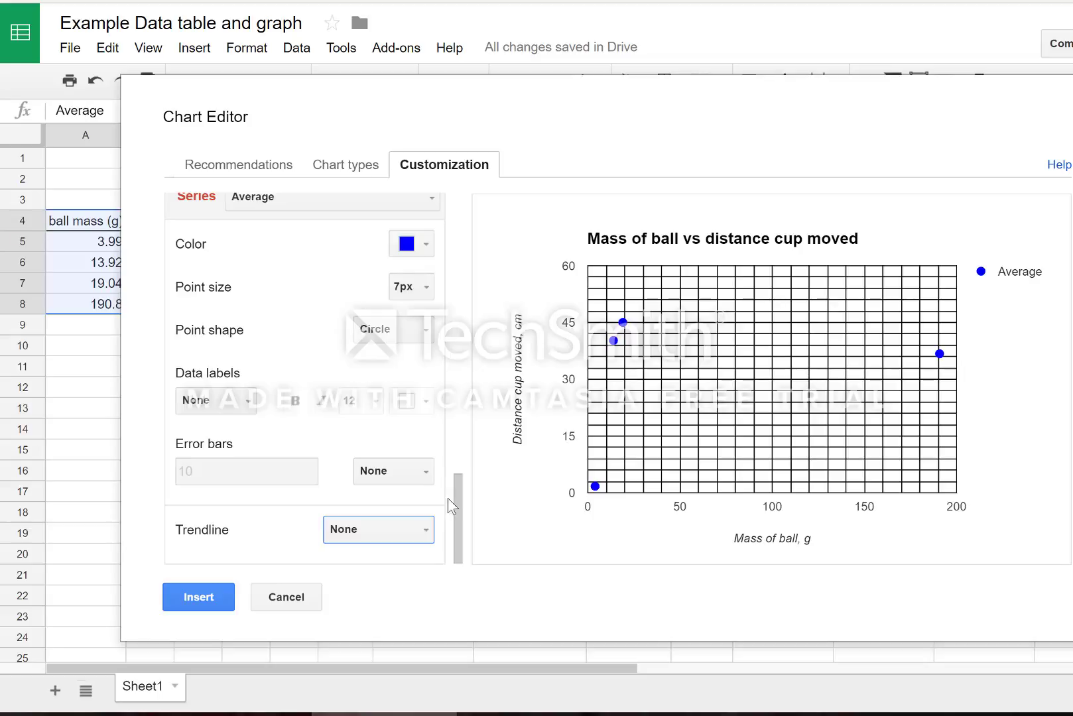
# Add a linear trendline labelled y = 0.058 * x + 27.641 and show r^2 = 0.069.
pyautogui.moveTo(457, 506); pyautogui.dragTo(457, 506)
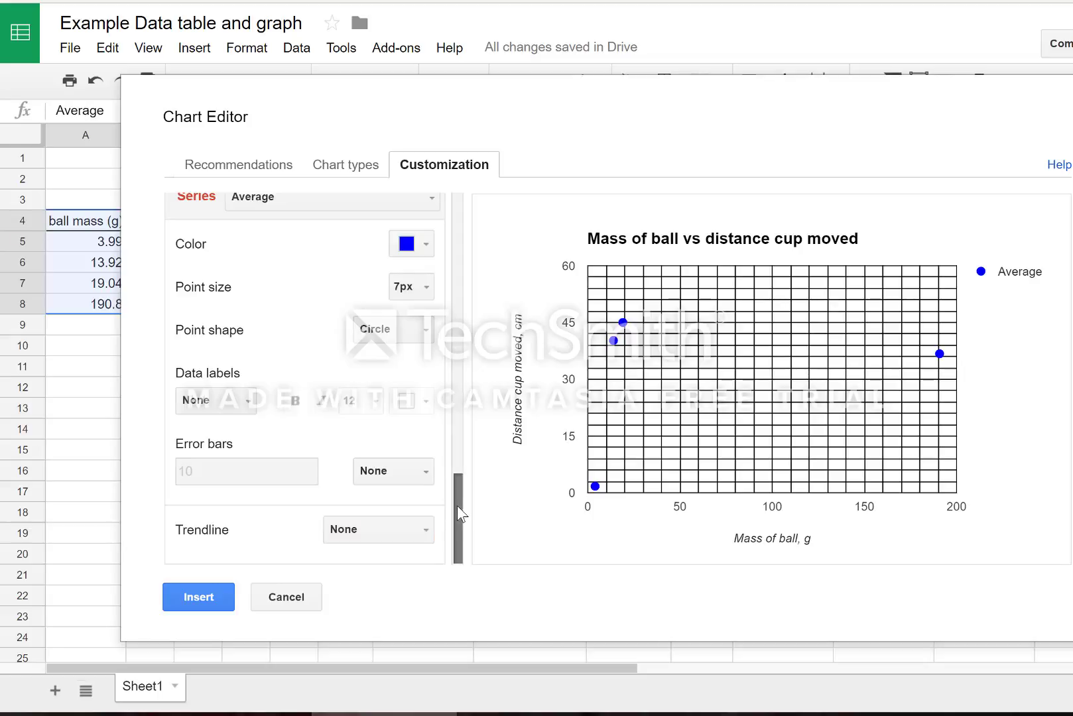
pyautogui.click(424, 530)
pyautogui.click(384, 590)
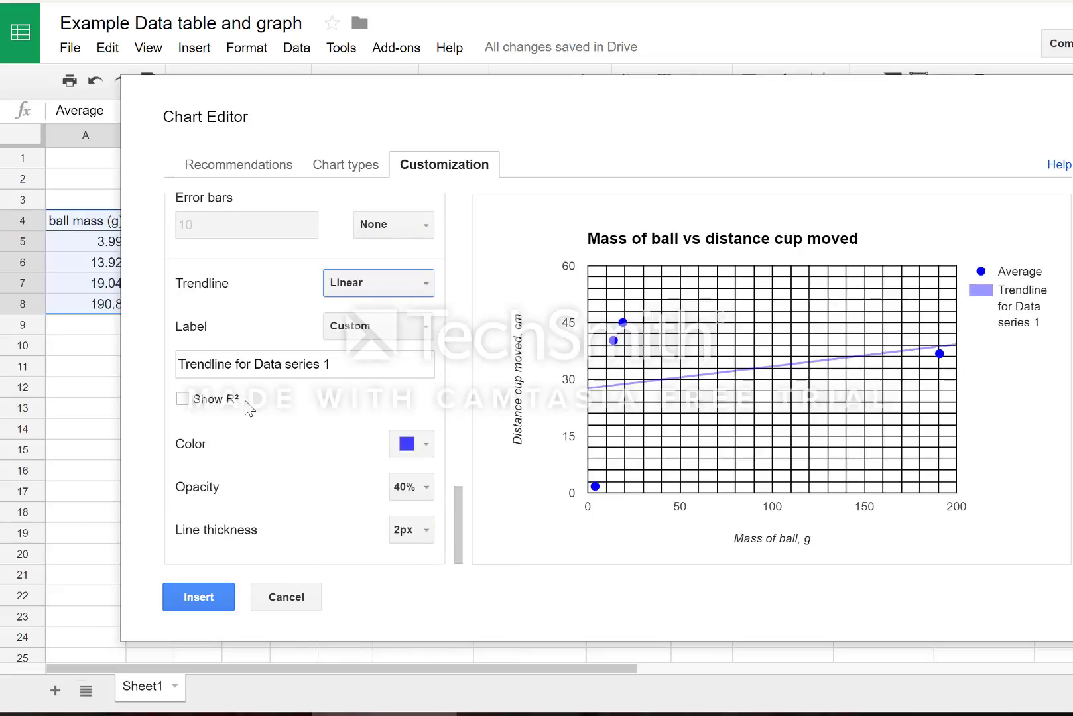
pyautogui.click(416, 328)
pyautogui.click(387, 391)
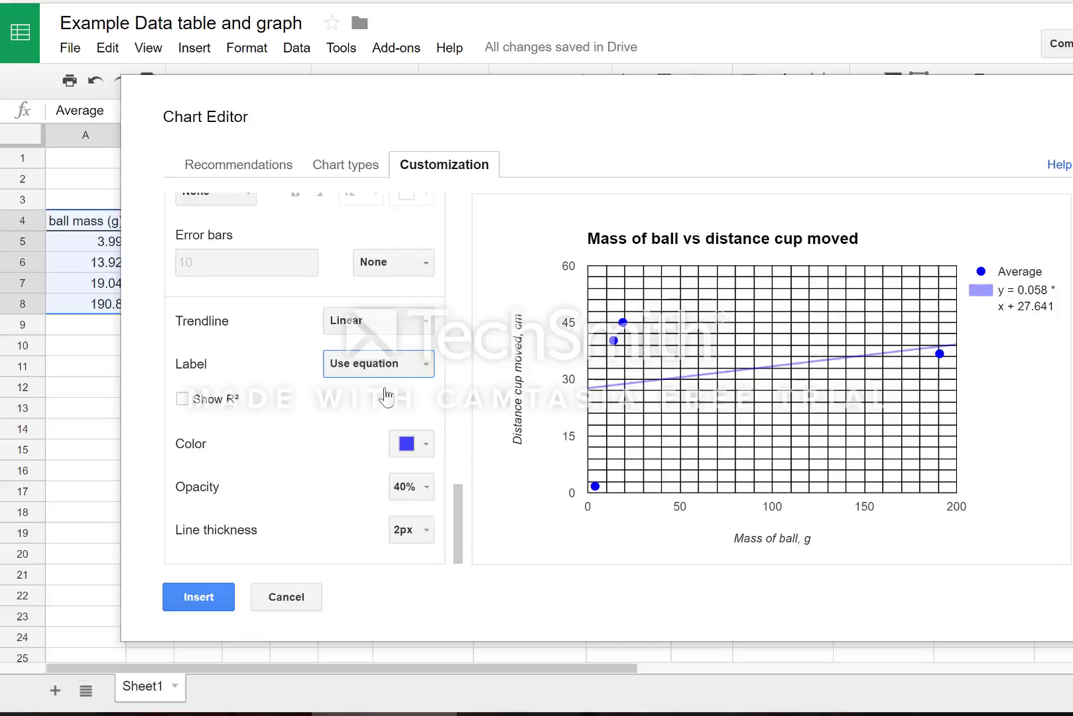
pyautogui.click(183, 399)
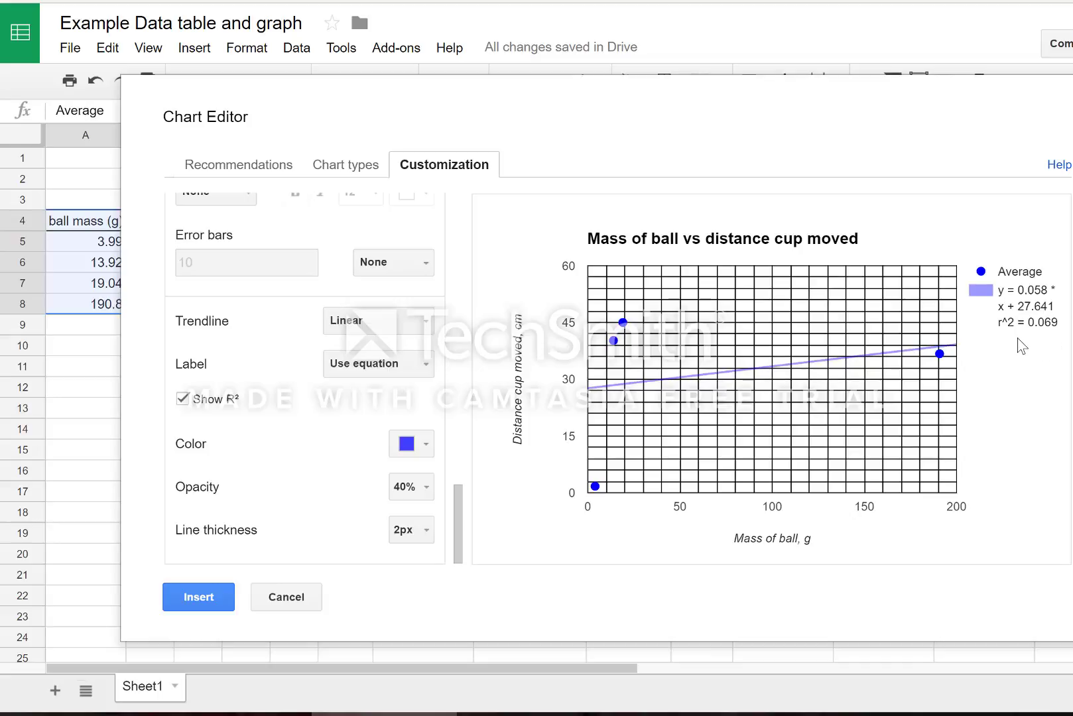
# Set the trendline thickness to 4px, trying 80% opacity before settling back on 40%.
pyautogui.moveTo(949, 362)
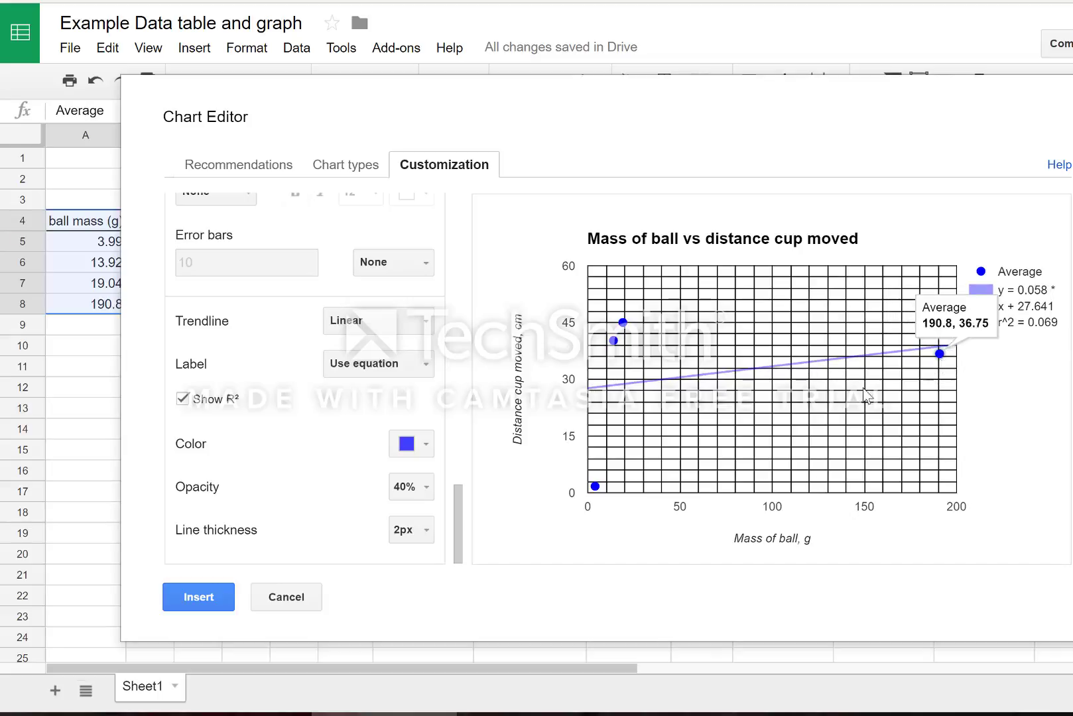
pyautogui.click(427, 531)
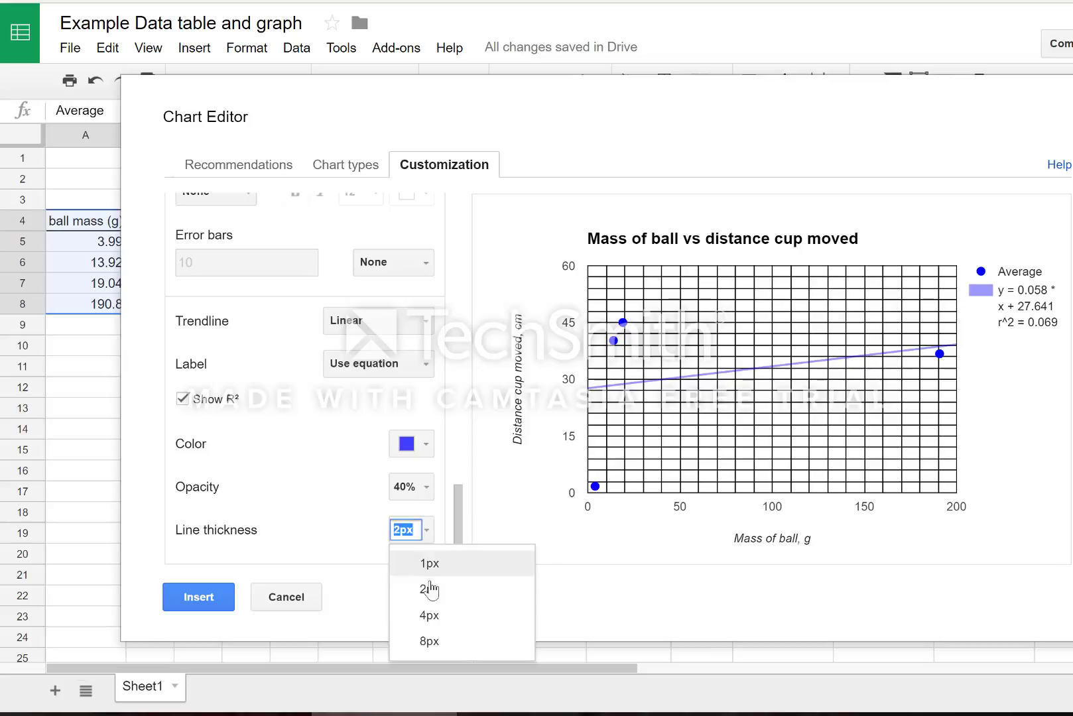
pyautogui.click(428, 615)
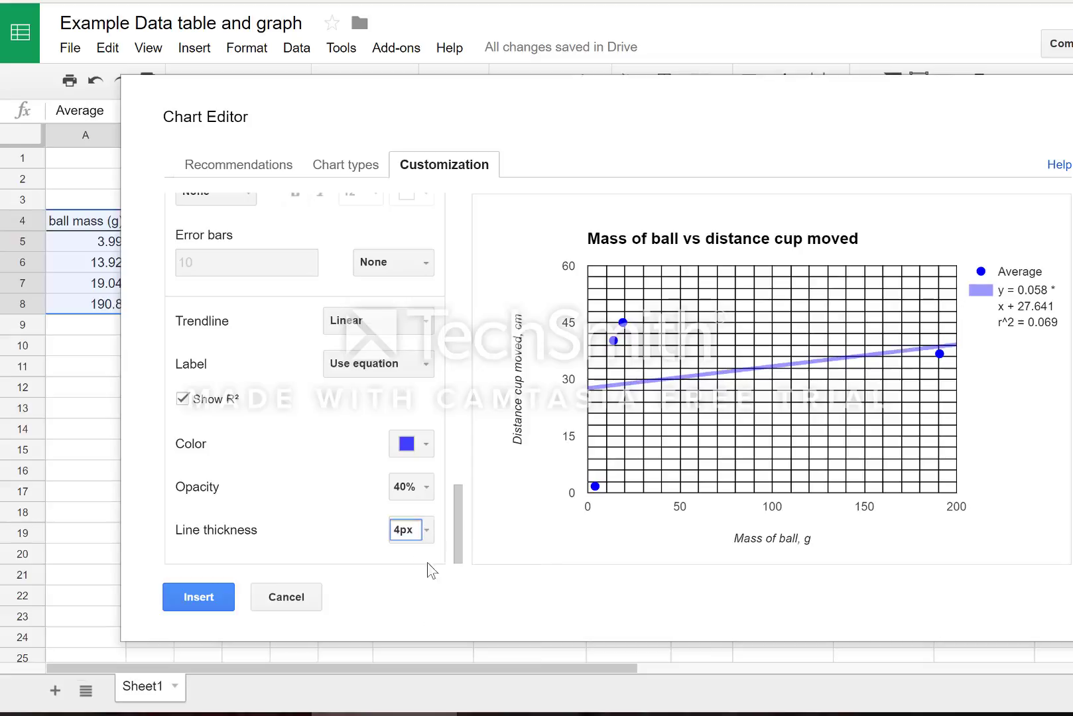
pyautogui.click(428, 489)
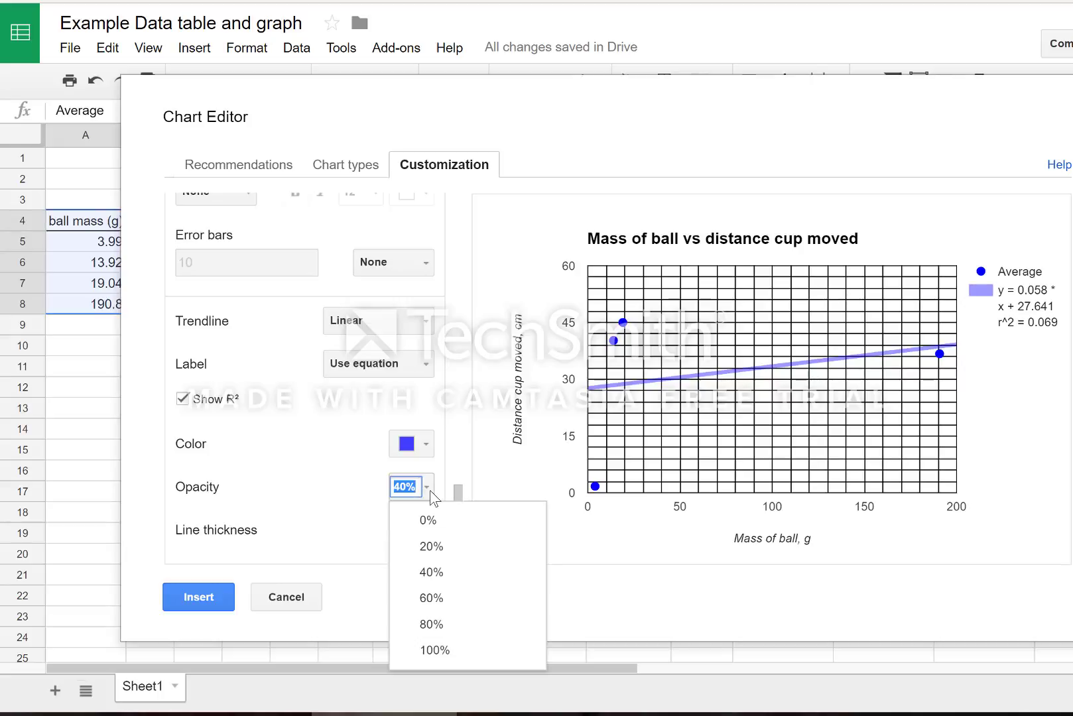
pyautogui.click(425, 625)
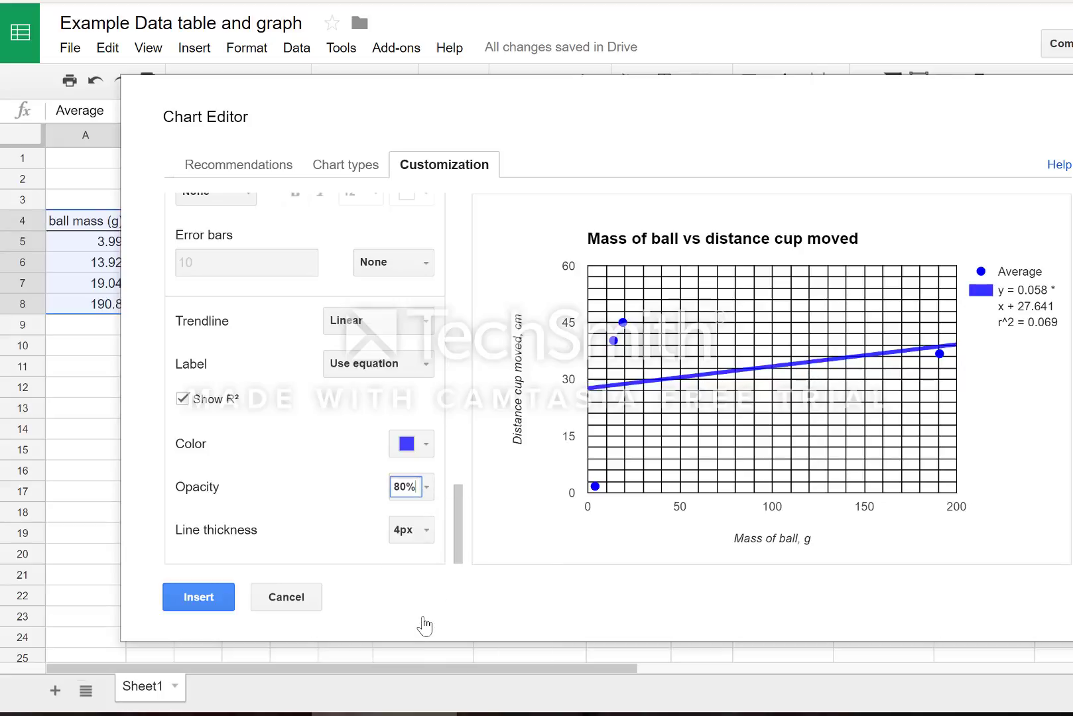
pyautogui.click(427, 490)
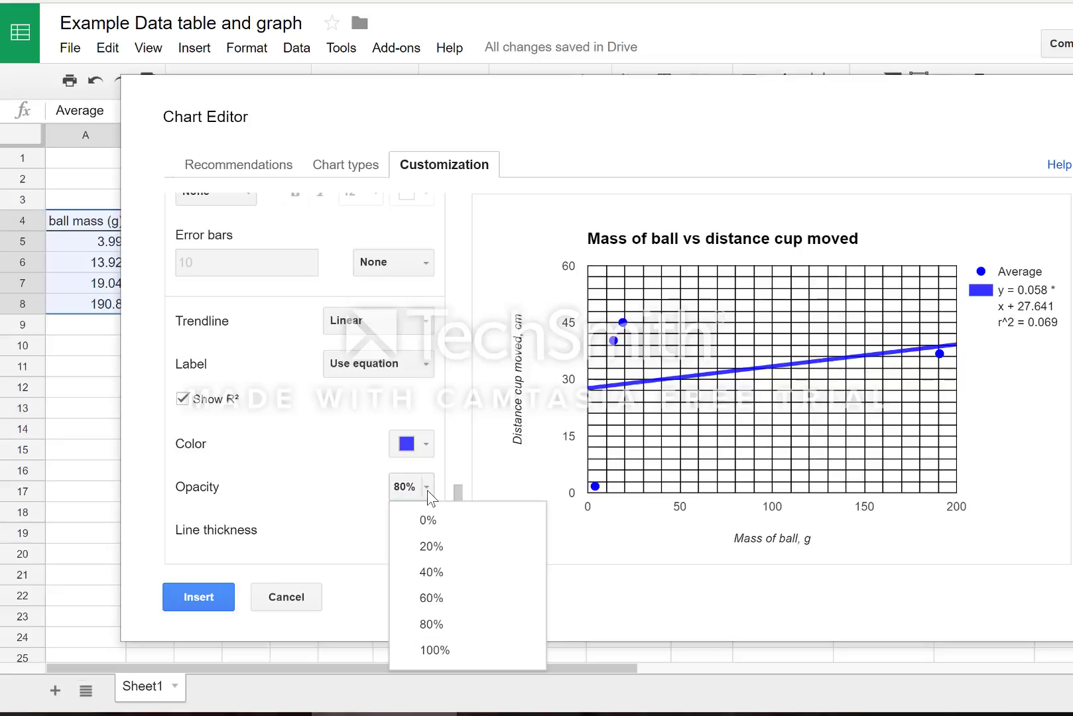
pyautogui.click(430, 576)
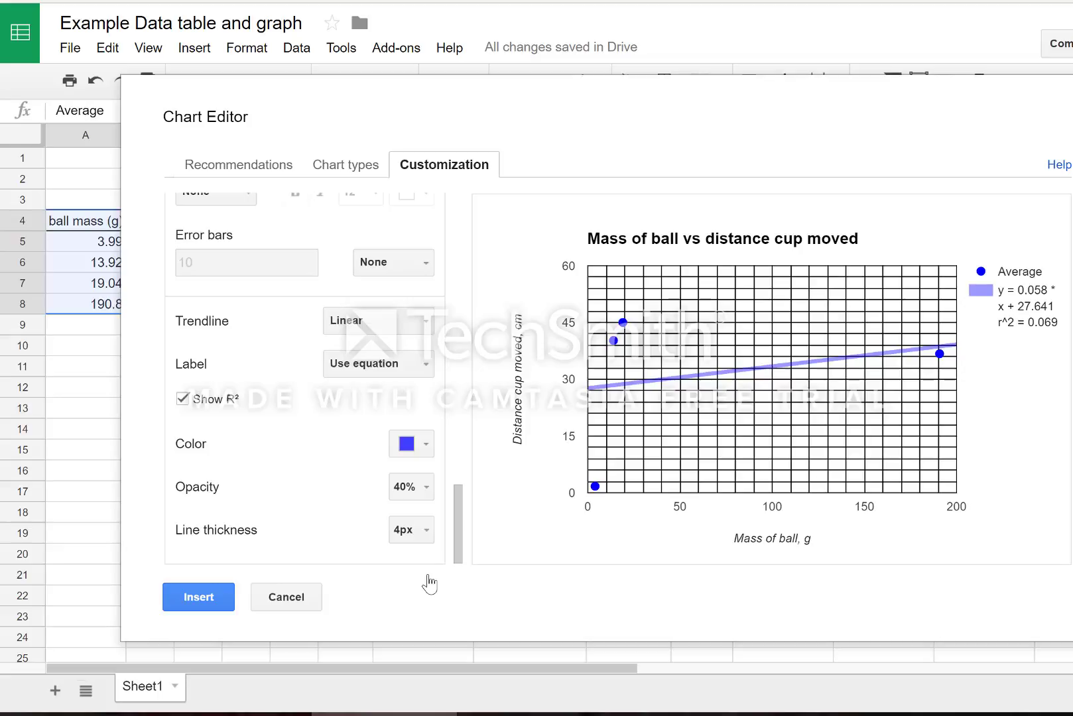
# Insert the finished chart and drag it right so the Average column shows.
pyautogui.click(197, 597)
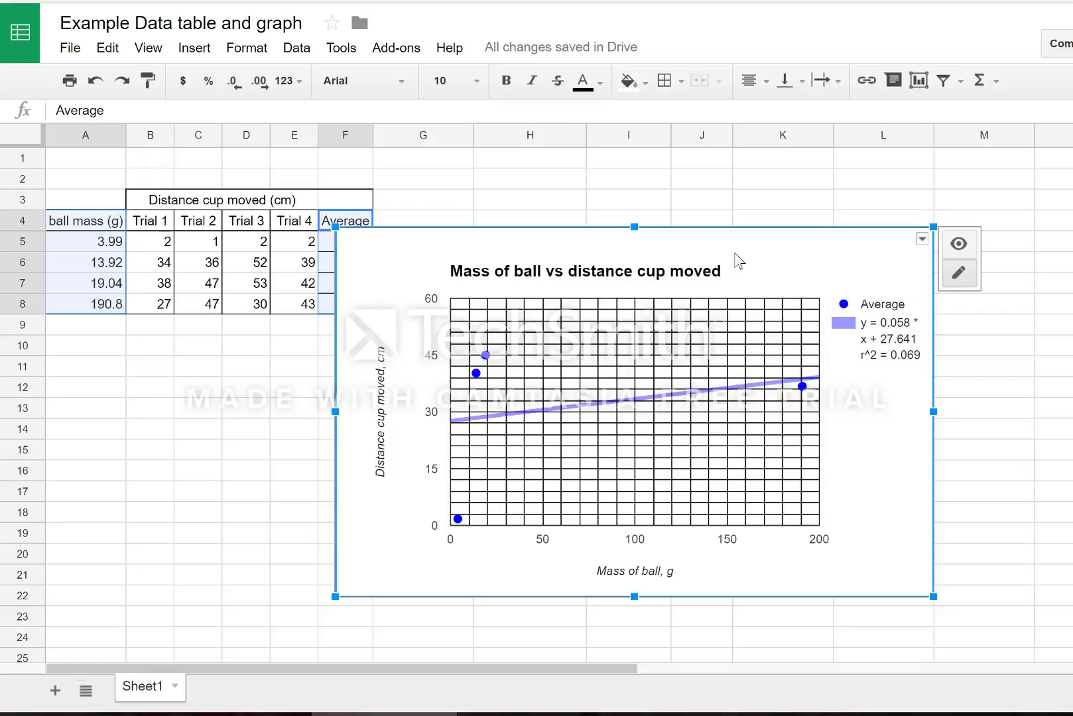
pyautogui.moveTo(736, 256); pyautogui.dragTo(793, 251)
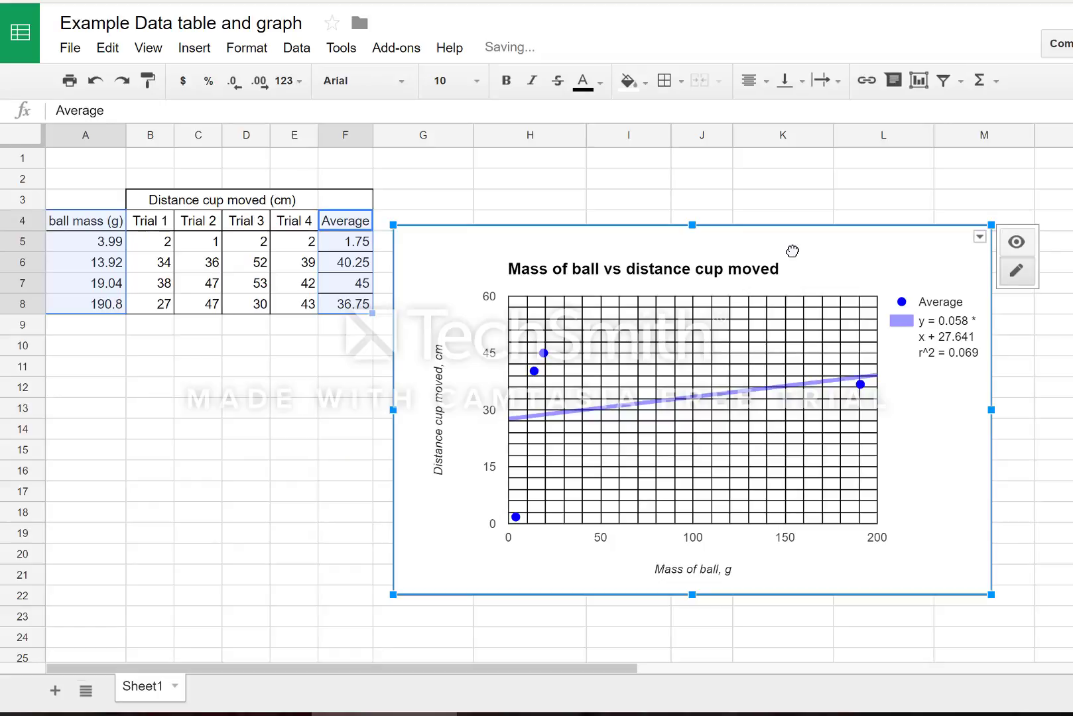